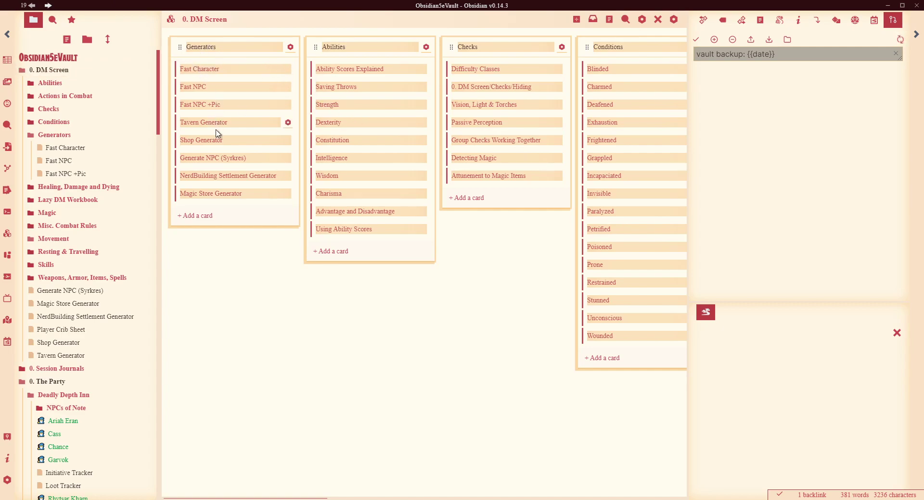
Open the Tavern Generator note and generate the random tavern 'The Gnarled Gauntlet'.
{"action": "left_click", "coordinate": [196, 126]}
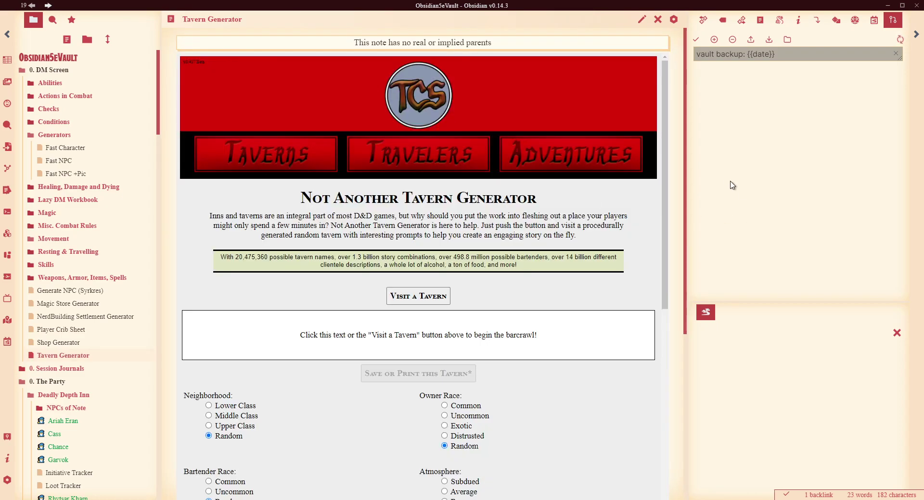
{"action": "left_click_drag", "start_coordinate": [666, 168], "coordinate": [691, 129]}
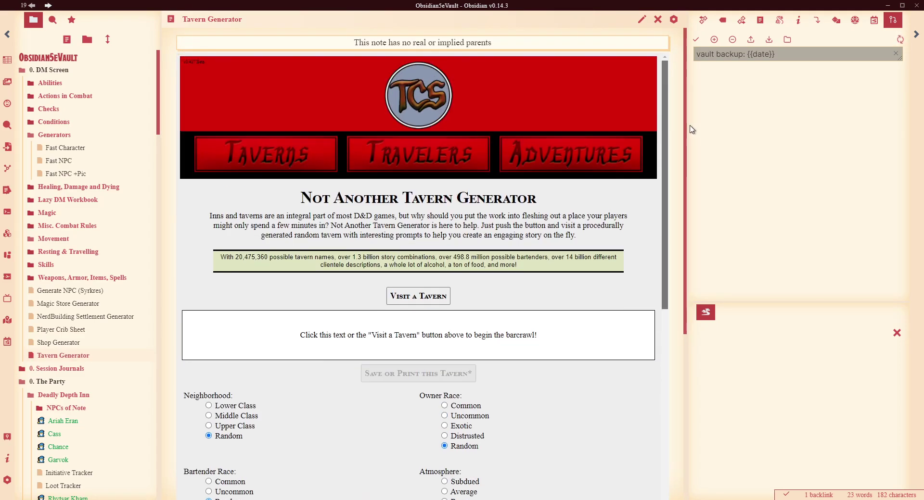
{"action": "left_click", "coordinate": [421, 296]}
{"action": "scroll", "coordinate": [651, 198], "scroll_direction": "down", "scroll_amount": 4}
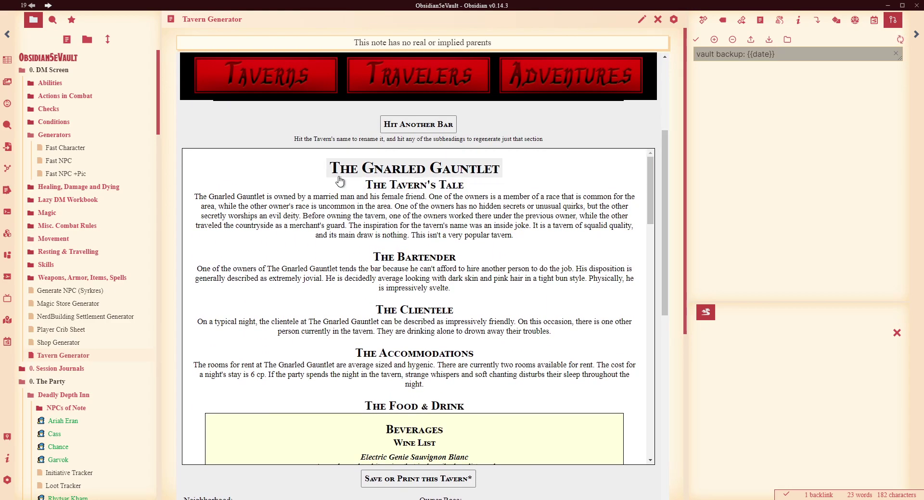
{"action": "left_click_drag", "start_coordinate": [648, 204], "coordinate": [669, 154]}
{"action": "scroll", "coordinate": [598, 248], "scroll_direction": "up", "scroll_amount": 3}
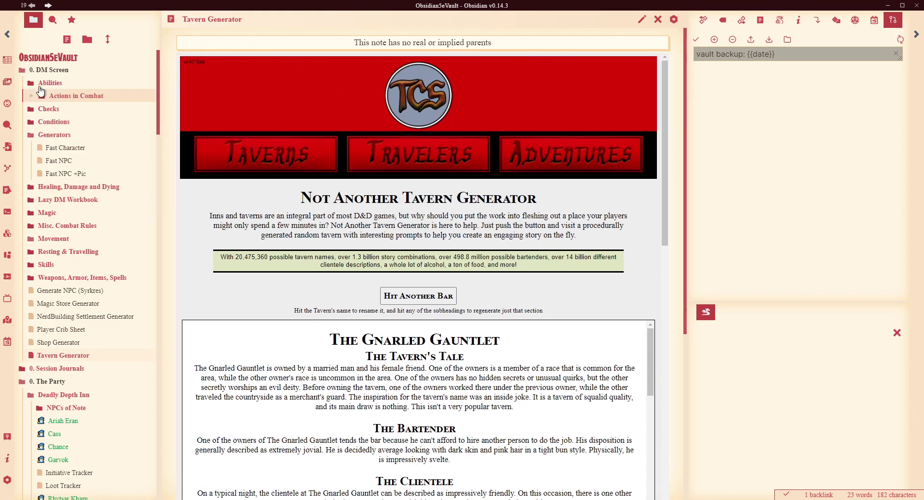
From the DM Screen, open Fast NPC +Pic and regenerate female Dwarf NPCs until Turid Garkalan.
{"action": "left_click", "coordinate": [46, 70]}
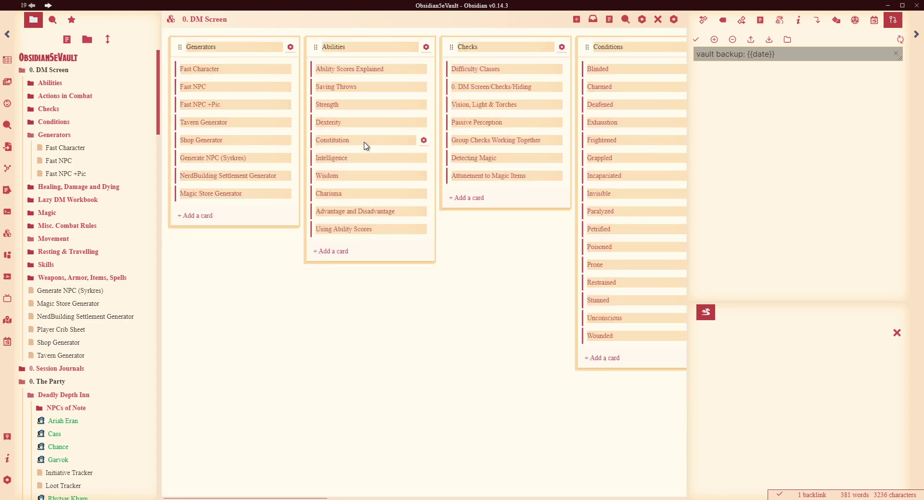
{"action": "left_click", "coordinate": [204, 106]}
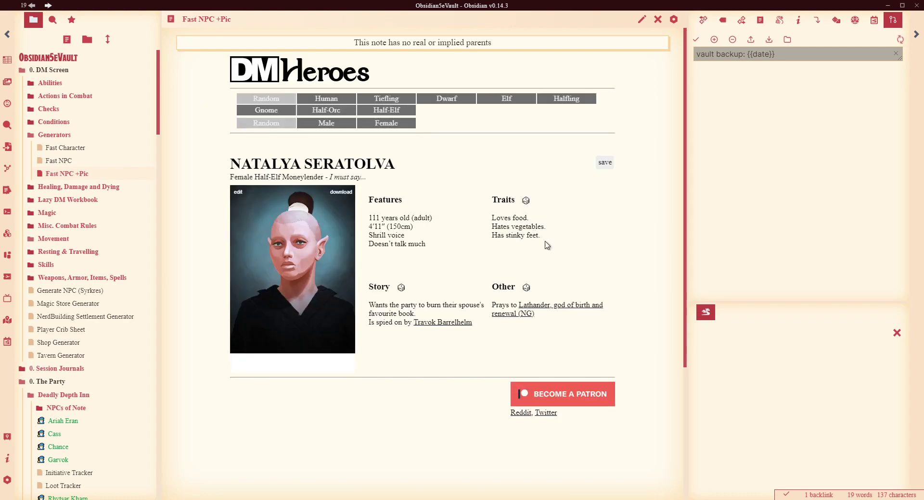
{"action": "left_click", "coordinate": [447, 98]}
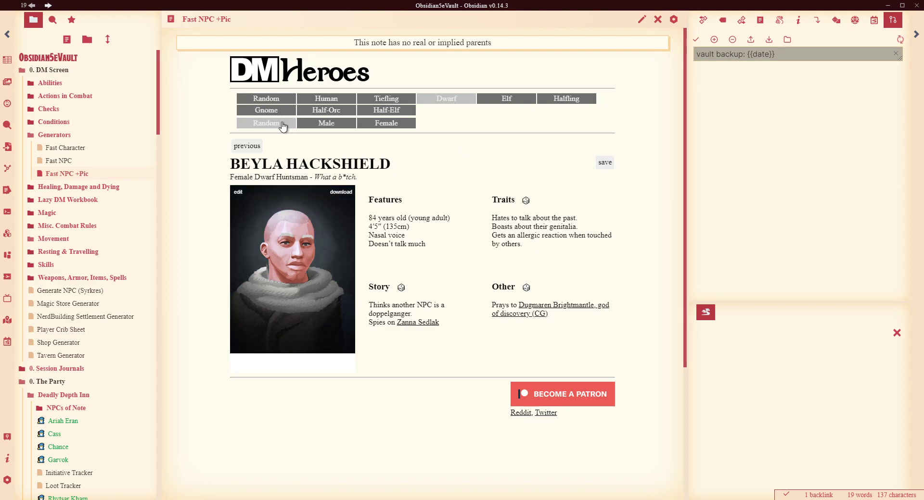
{"action": "left_click", "coordinate": [386, 123]}
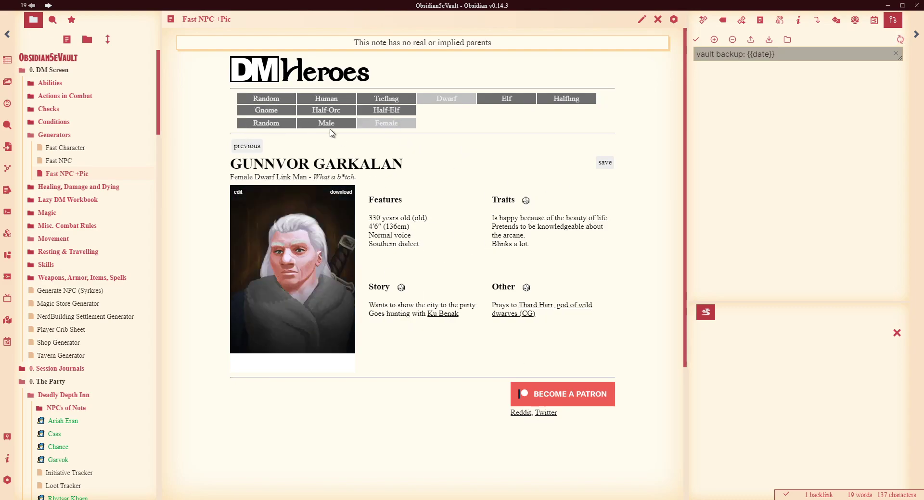
{"action": "left_click", "coordinate": [389, 125]}
{"action": "left_click", "coordinate": [388, 125]}
{"action": "left_click", "coordinate": [389, 126]}
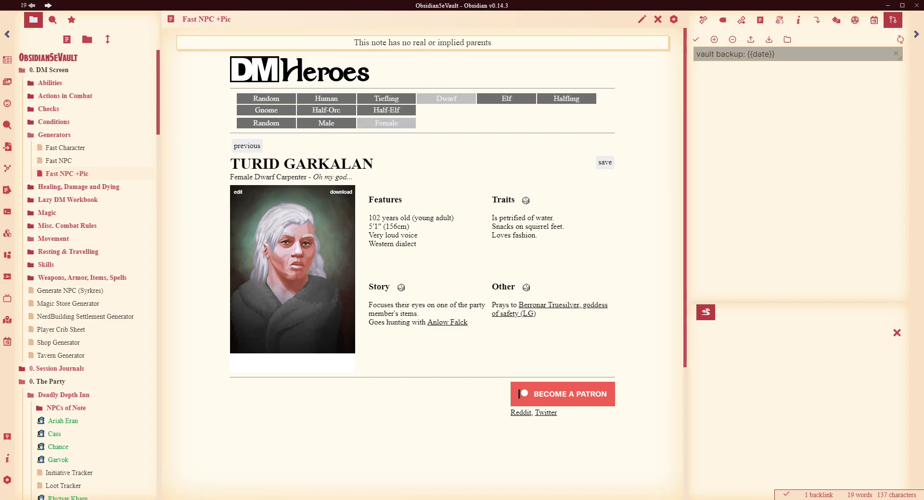
In Chrome, open a new blank tab and move it into its own window.
{"action": "key", "text": "alt+Tab"}
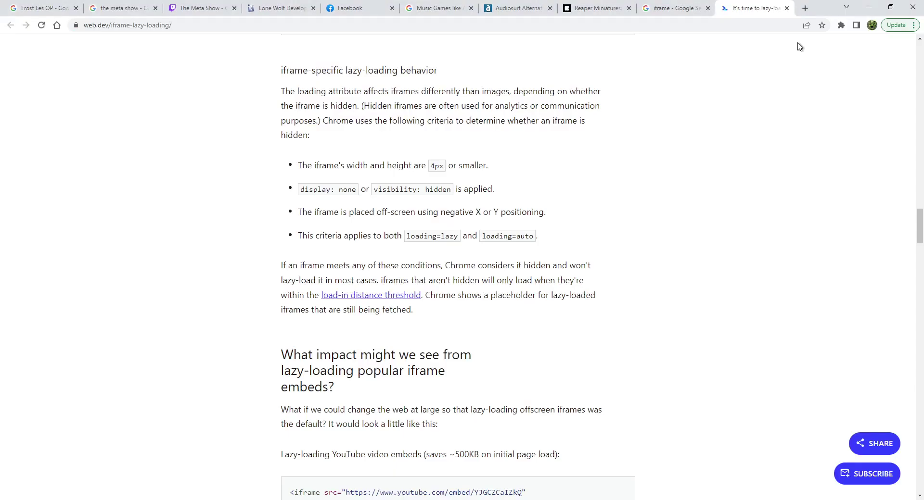
{"action": "left_click", "coordinate": [806, 8]}
{"action": "left_click_drag", "start_coordinate": [784, 10], "coordinate": [813, 12]}
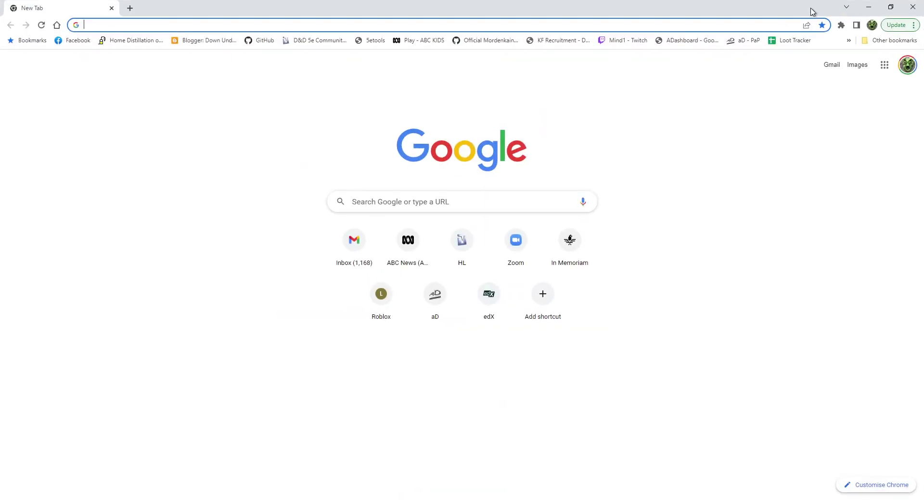
Search DMHeroes, open dmheroes.com and generate a Tiefling NPC, Leucis Paradas.
{"action": "type", "text": "DM"}
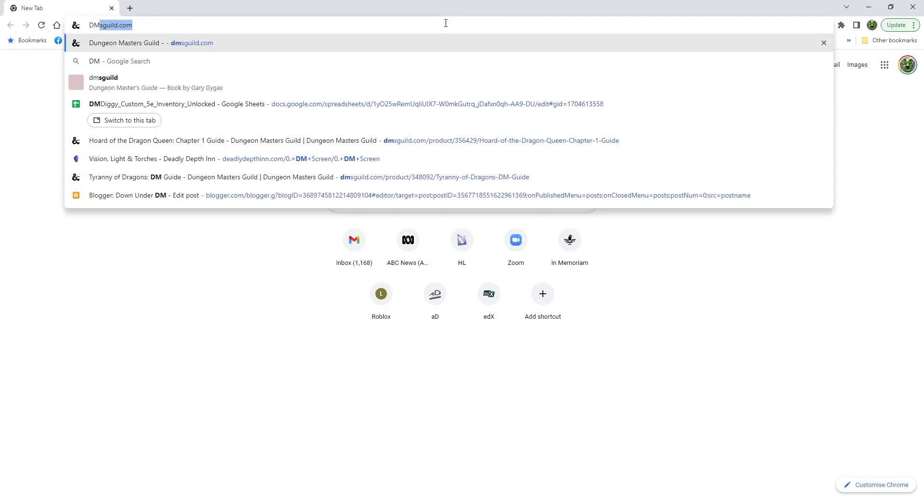
{"action": "type", "text": "Heroes"}
{"action": "key", "text": "Return"}
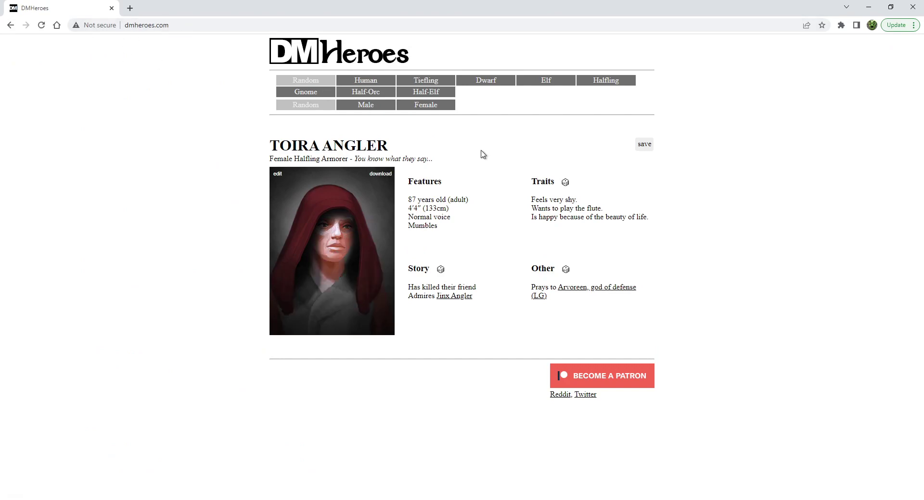
{"action": "left_click", "coordinate": [414, 81]}
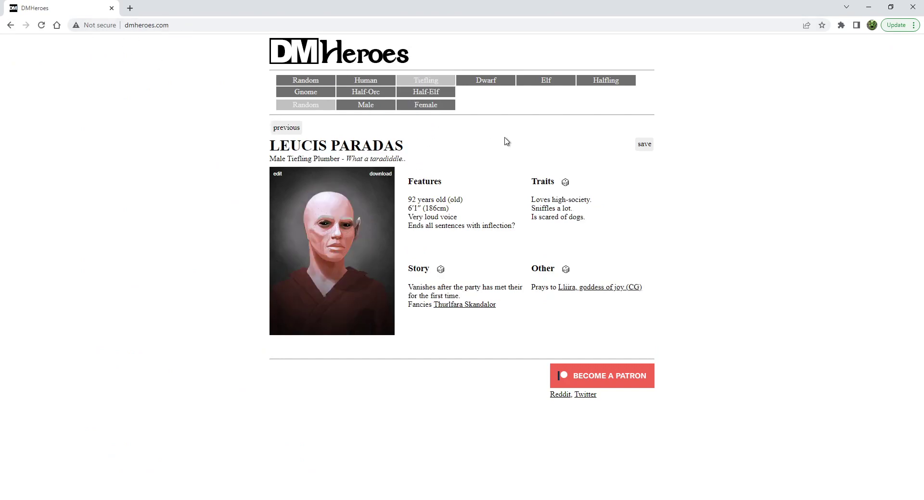
{"action": "double_click", "coordinate": [759, 9]}
Minimize the web.dev article and DMHeroes Chrome windows.
{"action": "left_click", "coordinate": [869, 6]}
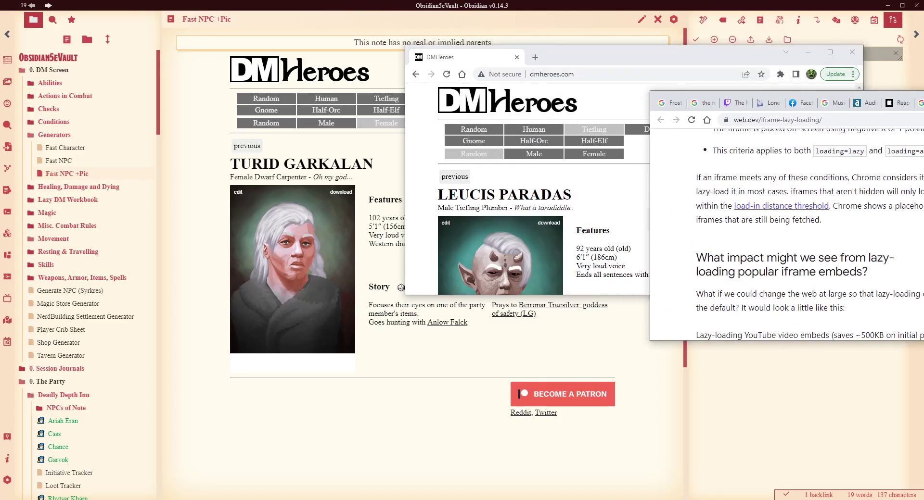
{"action": "left_click_drag", "start_coordinate": [736, 56], "coordinate": [522, 102]}
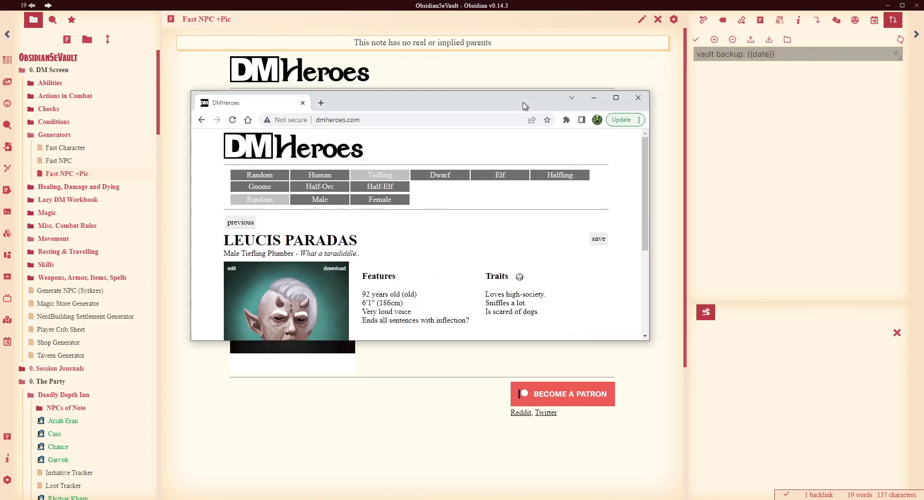
{"action": "left_click", "coordinate": [593, 101]}
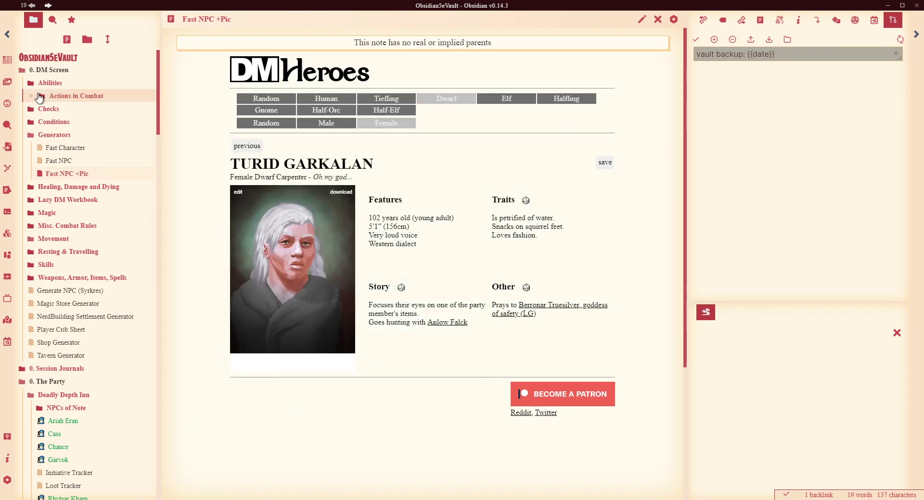
Open Fast Character from the DM Screen and generate a character sheet for Abhas Fakhriya Kha.
{"action": "left_click", "coordinate": [48, 70]}
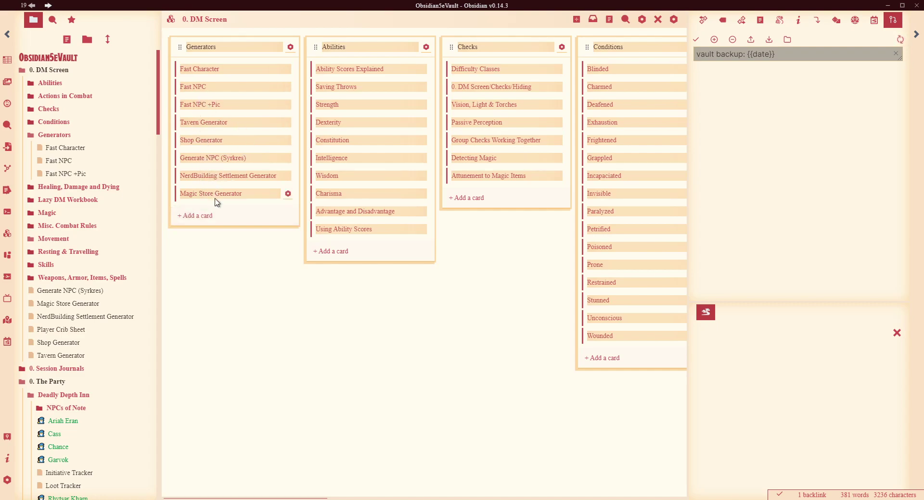
{"action": "left_click", "coordinate": [205, 72]}
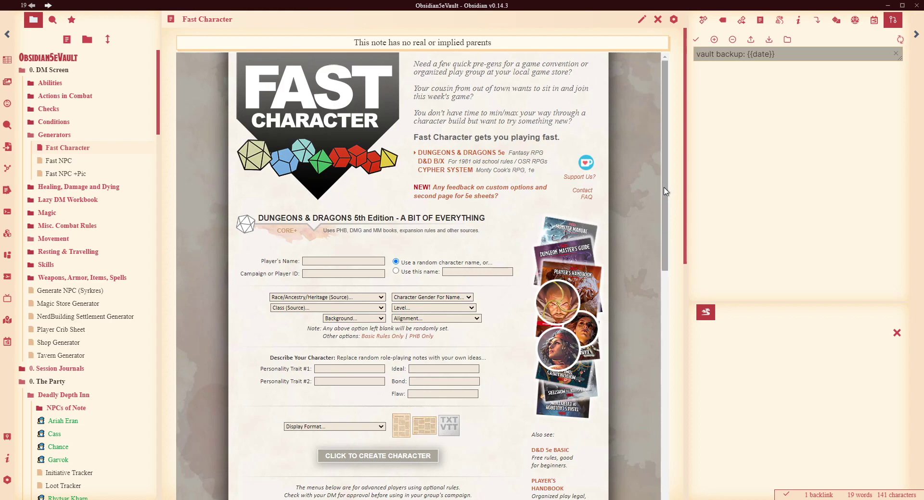
{"action": "scroll", "coordinate": [662, 188], "scroll_direction": "down", "scroll_amount": 8}
{"action": "scroll", "coordinate": [659, 185], "scroll_direction": "up", "scroll_amount": 8}
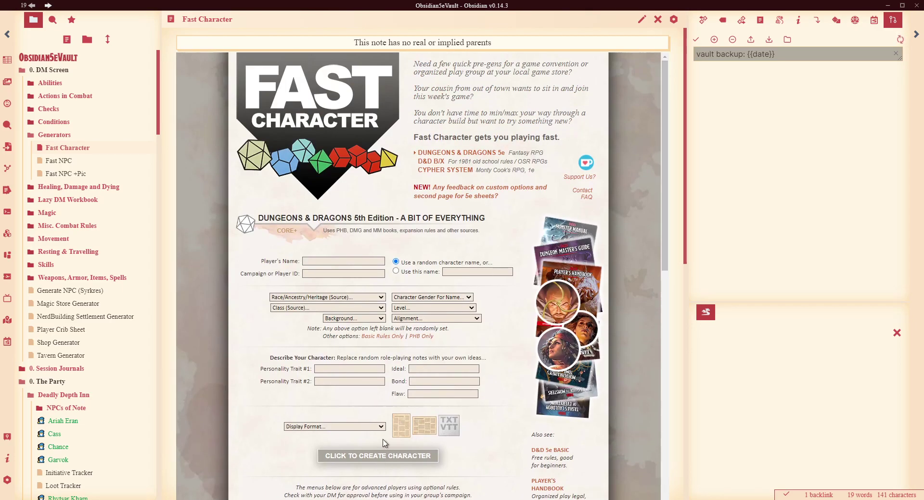
{"action": "left_click", "coordinate": [367, 461]}
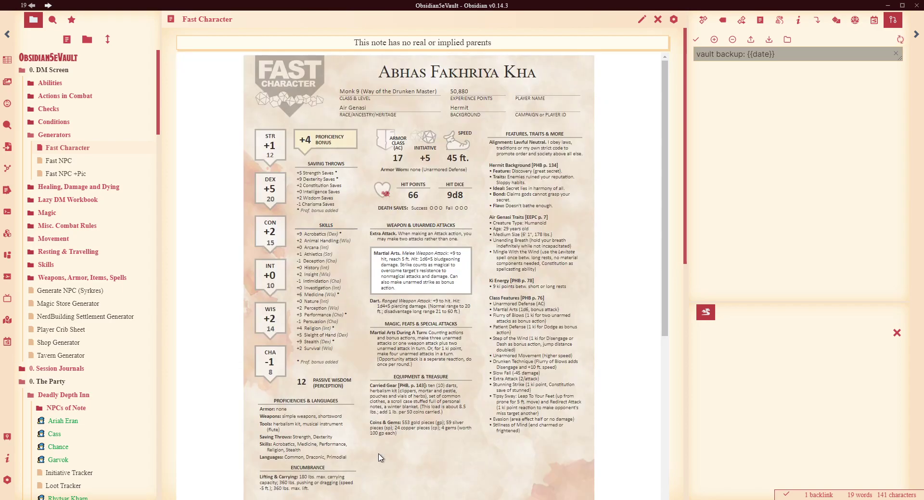
{"action": "scroll", "coordinate": [662, 193], "scroll_direction": "down", "scroll_amount": 3}
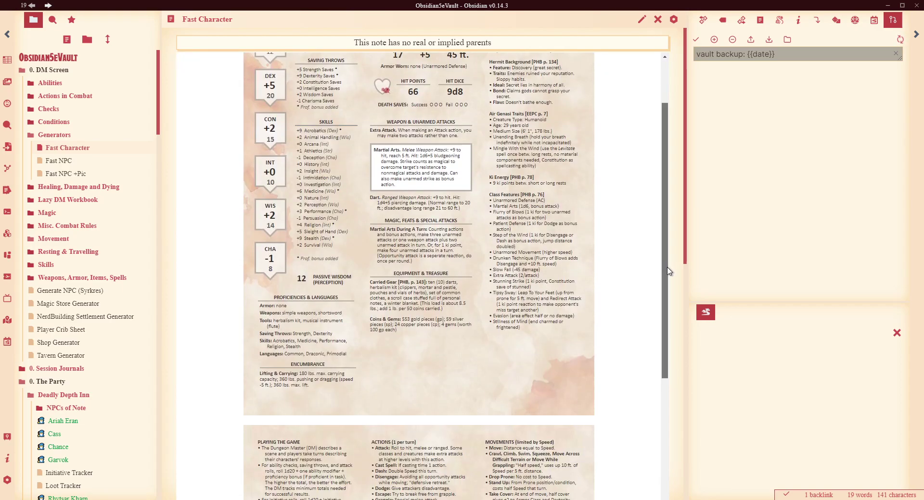
{"action": "scroll", "coordinate": [662, 192], "scroll_direction": "up", "scroll_amount": 3}
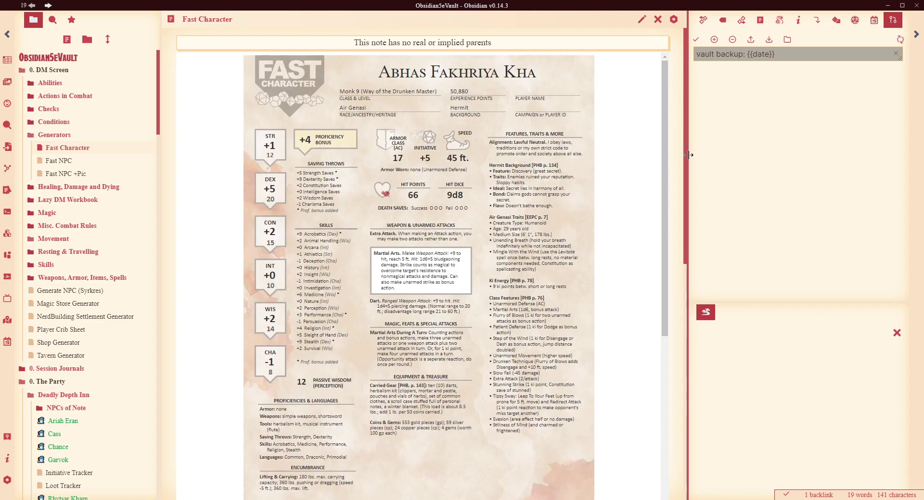
Open Fast NPC +Pic in source mode and highlight its dmheroes.com iframe code block.
{"action": "left_click", "coordinate": [62, 174]}
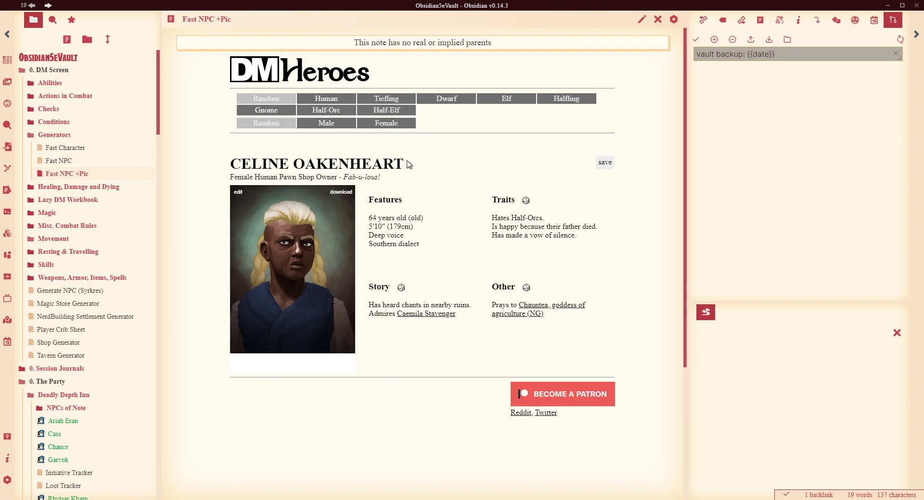
{"action": "left_click", "coordinate": [642, 21]}
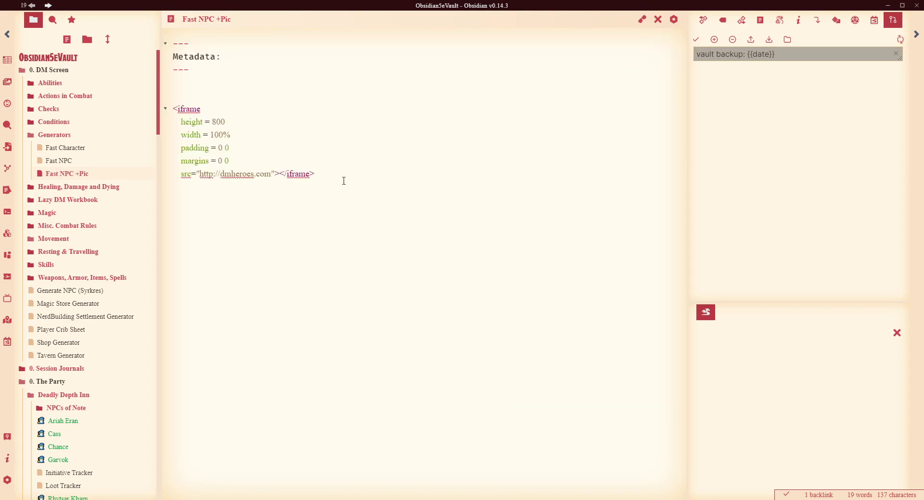
{"action": "left_click_drag", "start_coordinate": [327, 174], "coordinate": [152, 112]}
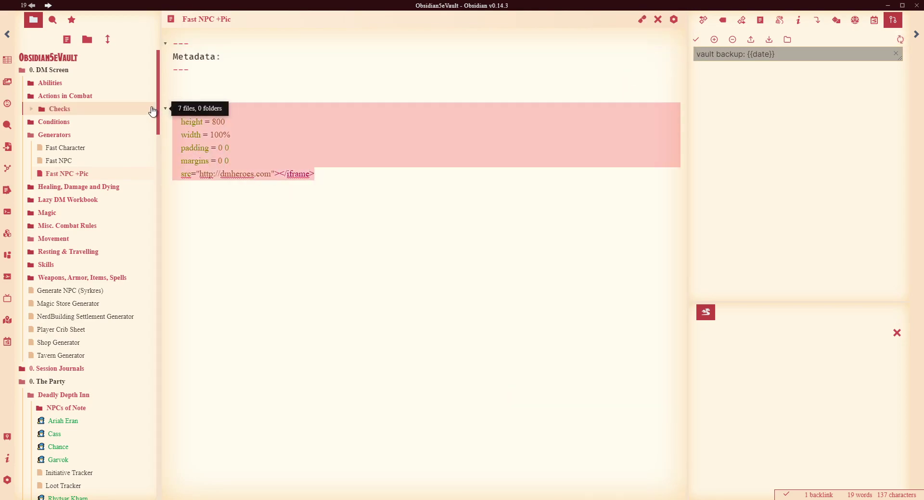
{"action": "left_click", "coordinate": [363, 233]}
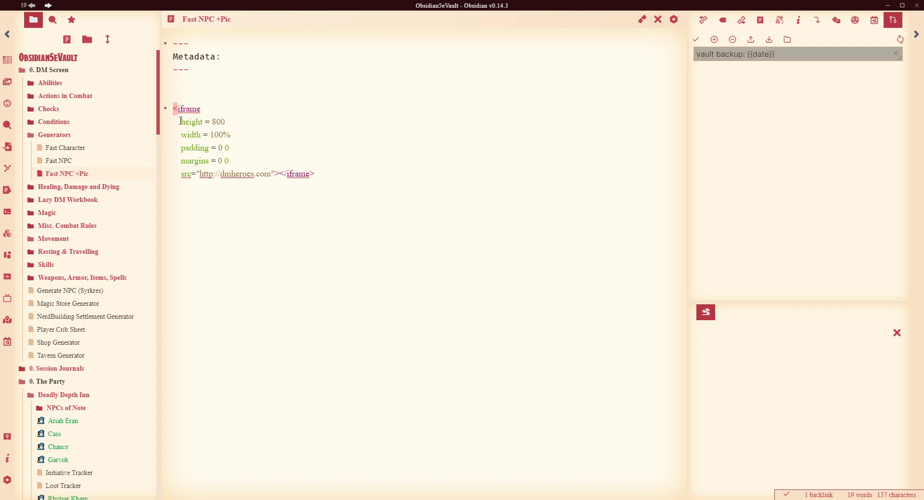
Highlight the height 800 / width 100% lines, padding and margins lines, and src URL.
{"action": "left_click_drag", "start_coordinate": [181, 121], "coordinate": [150, 143]}
{"action": "left_click", "coordinate": [240, 163]}
{"action": "left_click", "coordinate": [325, 191]}
{"action": "left_click_drag", "start_coordinate": [182, 175], "coordinate": [283, 173]}
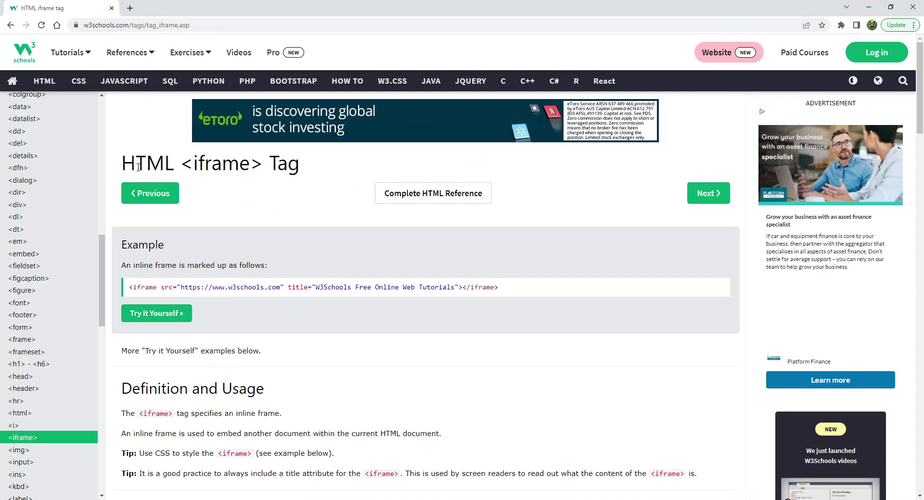
Scroll the W3Schools iframe page to the Attributes table's height, width and src rows.
{"action": "scroll", "coordinate": [306, 260], "scroll_direction": "down", "scroll_amount": 1}
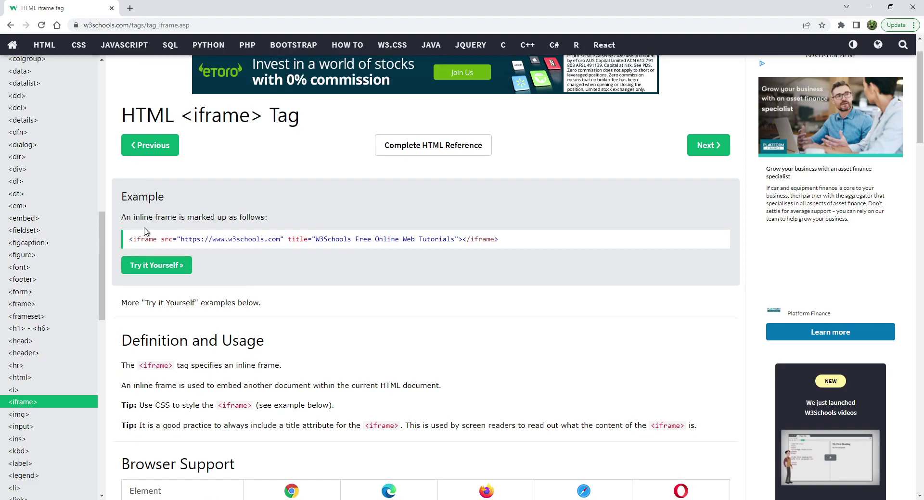
{"action": "scroll", "coordinate": [548, 255], "scroll_direction": "down", "scroll_amount": 4}
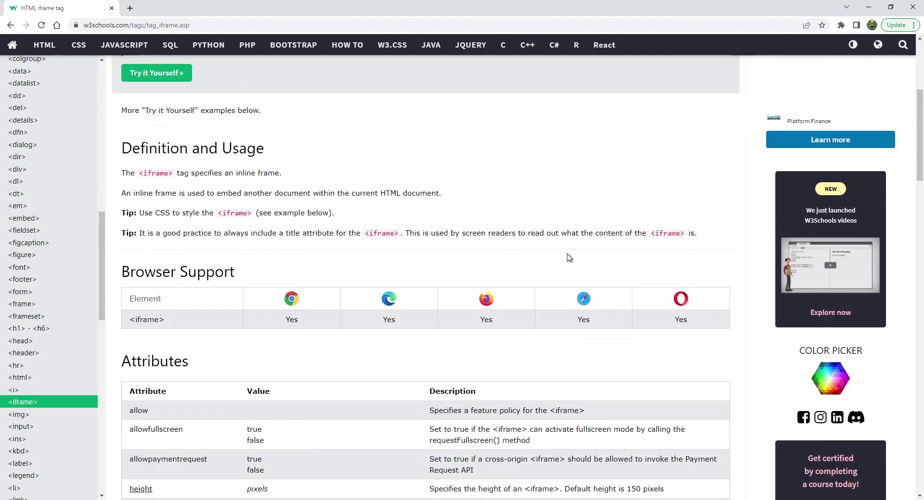
{"action": "scroll", "coordinate": [347, 192], "scroll_direction": "down", "scroll_amount": 6}
{"action": "scroll", "coordinate": [217, 187], "scroll_direction": "up", "scroll_amount": 2}
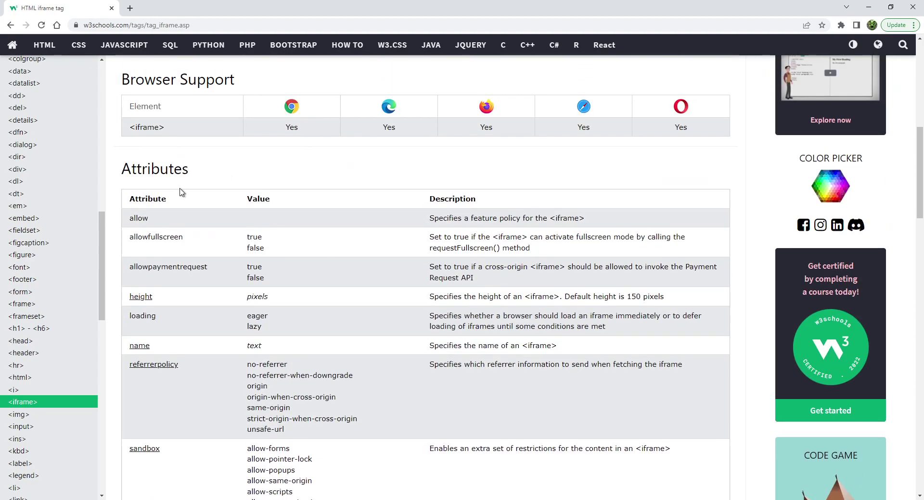
{"action": "scroll", "coordinate": [299, 293], "scroll_direction": "down", "scroll_amount": 5}
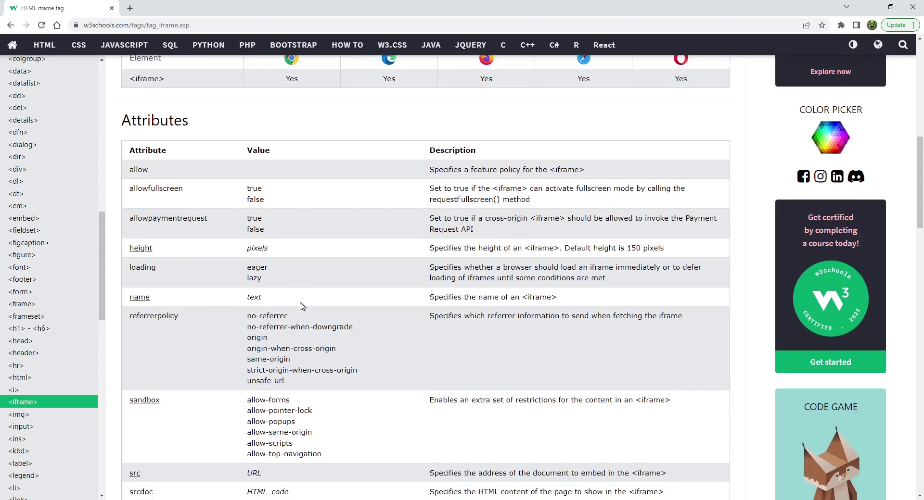
{"action": "scroll", "coordinate": [299, 172], "scroll_direction": "up", "scroll_amount": 2}
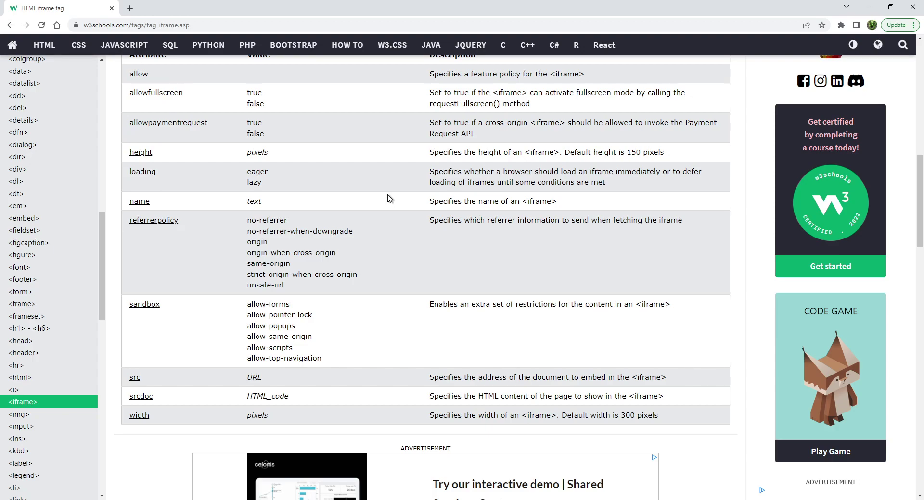
{"action": "scroll", "coordinate": [437, 170], "scroll_direction": "up", "scroll_amount": 2}
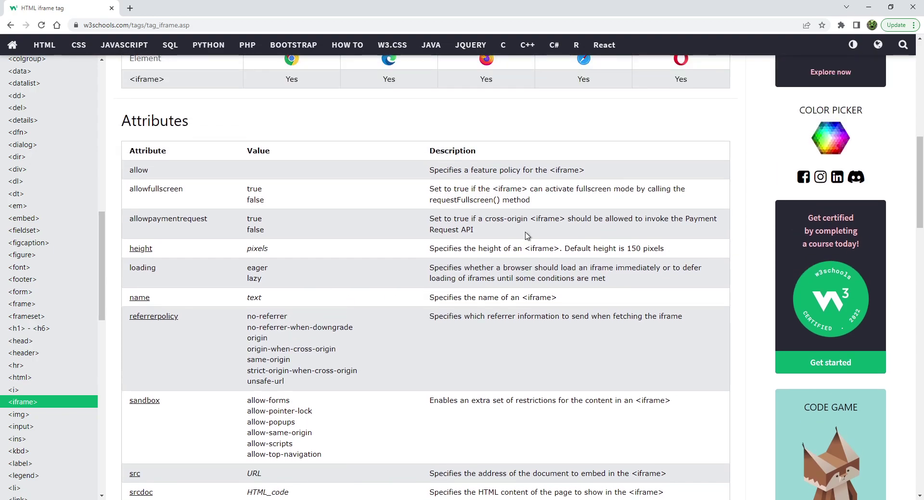
Hide Chrome and return to the Fast NPC +Pic iframe source, placing the cursor on the src line.
{"action": "left_click", "coordinate": [869, 7]}
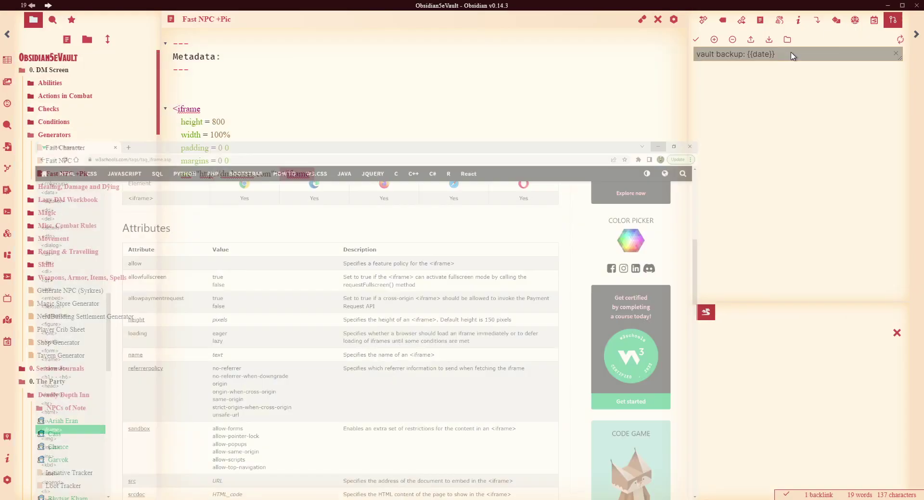
{"action": "left_click", "coordinate": [361, 170]}
{"action": "left_click_drag", "start_coordinate": [336, 178], "coordinate": [144, 109]}
{"action": "left_click", "coordinate": [474, 252]}
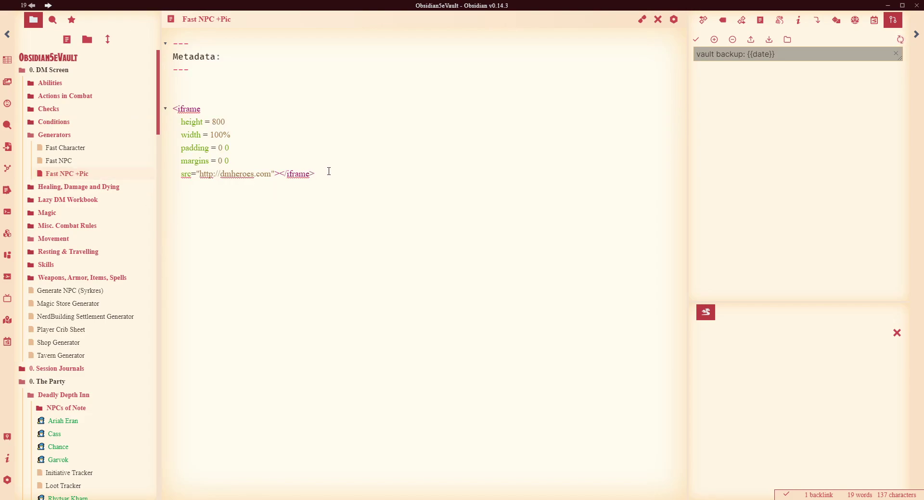
Highlight the whole iframe block, then its dmheroes.com source URL, to explain them.
{"action": "left_click_drag", "start_coordinate": [329, 172], "coordinate": [144, 109]}
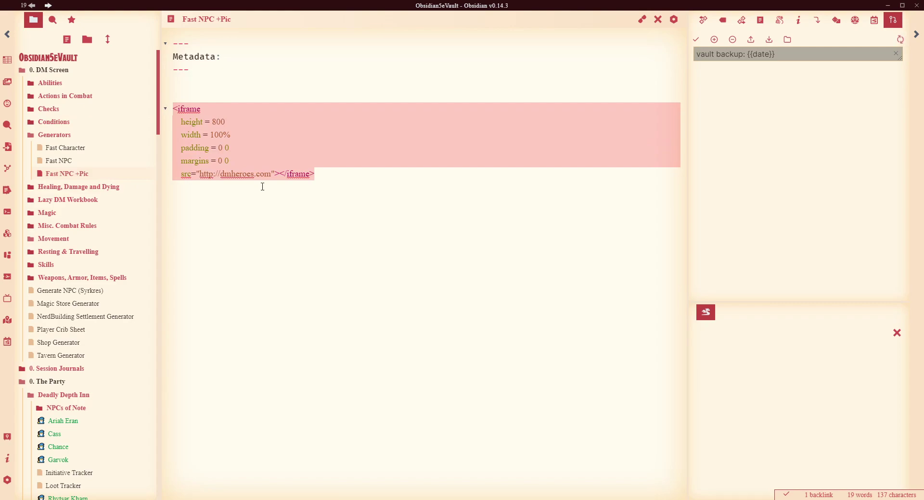
{"action": "left_click", "coordinate": [292, 195]}
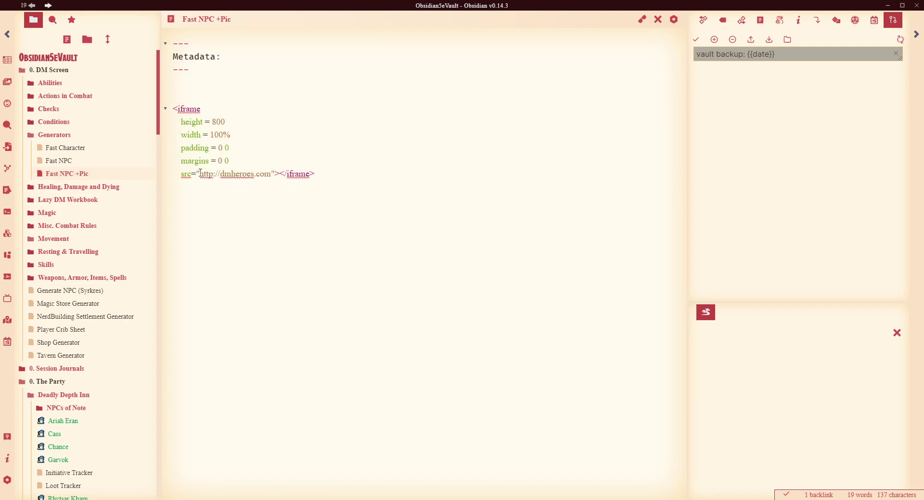
{"action": "left_click_drag", "start_coordinate": [200, 173], "coordinate": [277, 178]}
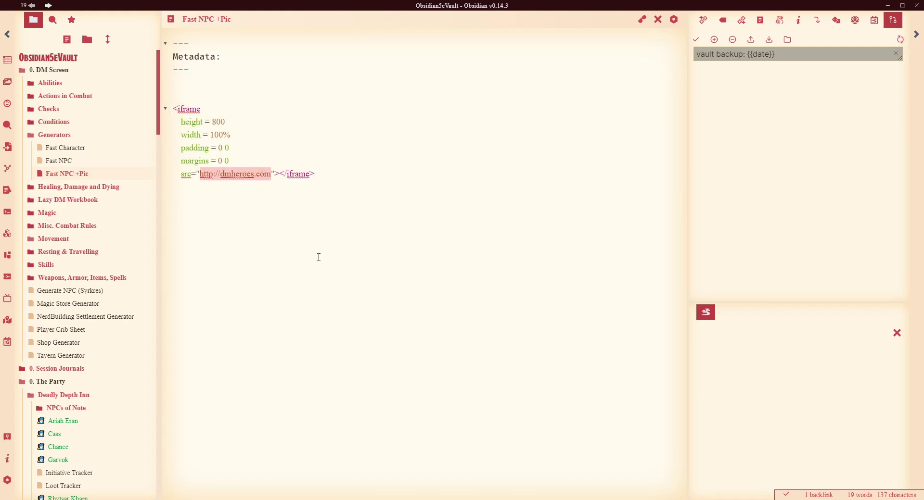
{"action": "left_click", "coordinate": [346, 178]}
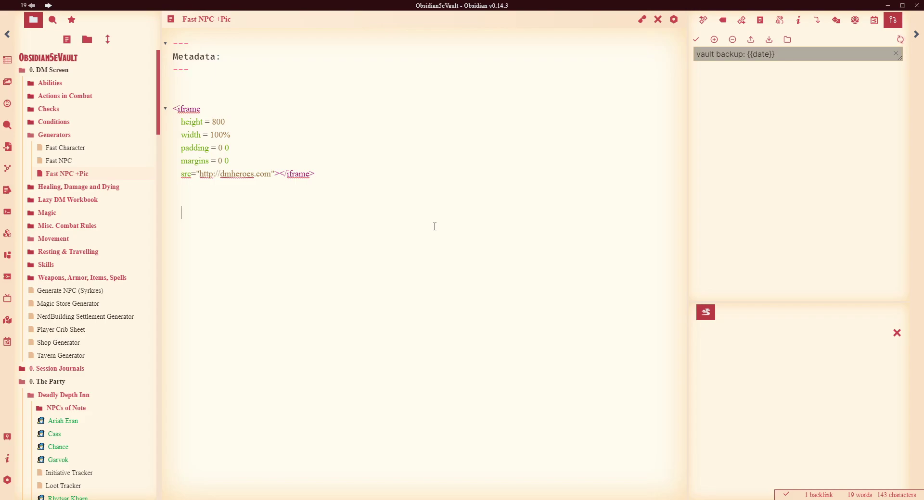
Insert the Embed Website (iframe) template's donjon enc_size iframe and delete its duplicate Metadata header.
{"action": "key", "text": "ctrl+t"}
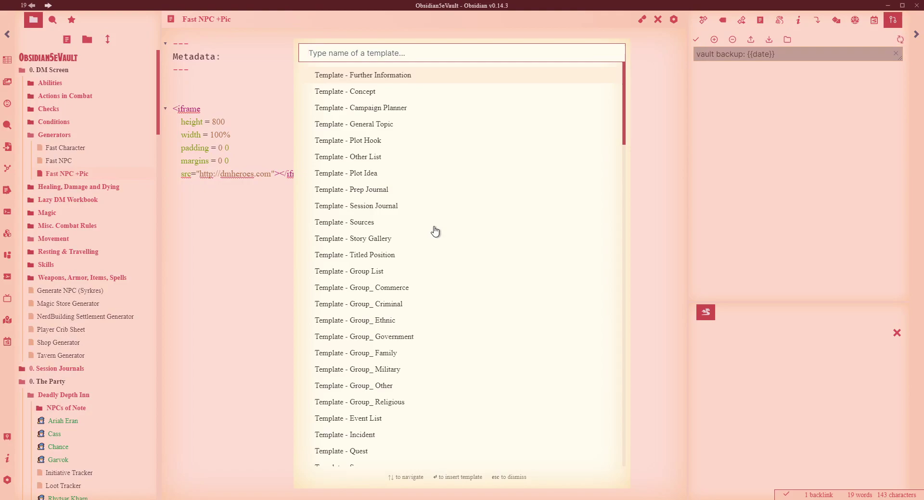
{"action": "type", "text": "igfra"}
{"action": "key", "text": "BackSpace"}
{"action": "key", "text": "BackSpace"}
{"action": "key", "text": "BackSpace"}
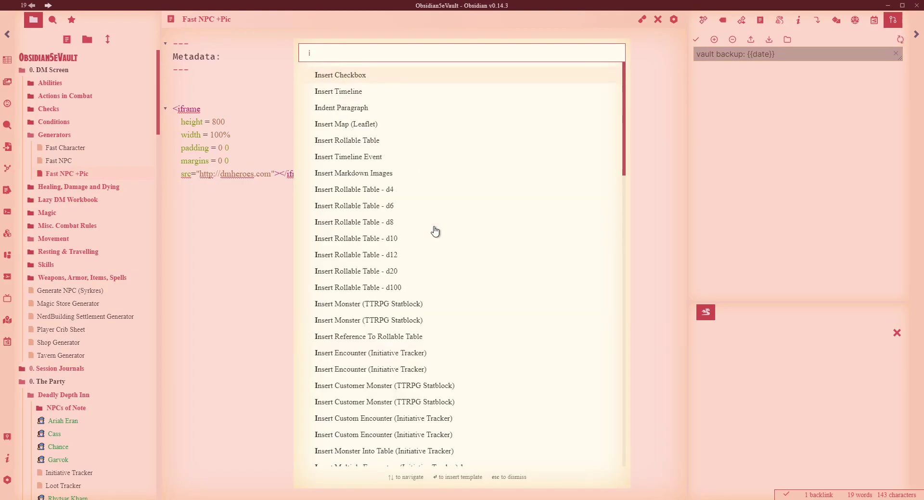
{"action": "type", "text": "ifrane"}
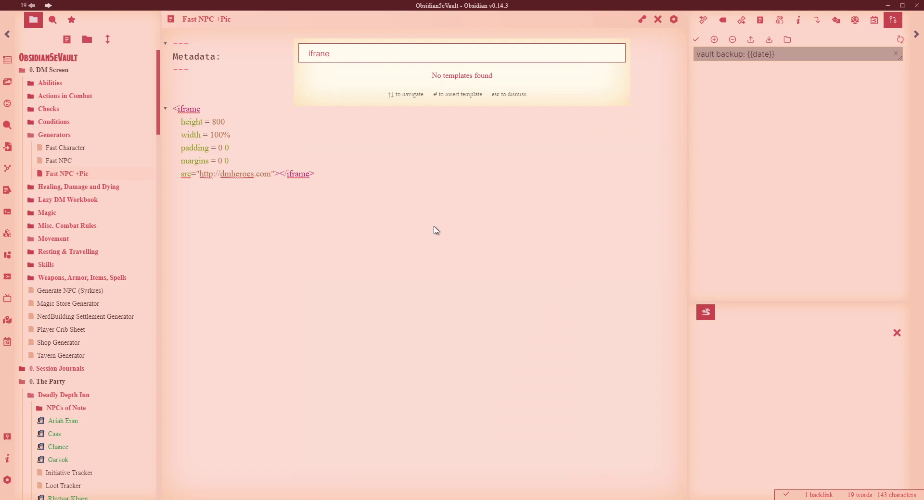
{"action": "key", "text": "BackSpace"}
{"action": "key", "text": "BackSpace"}
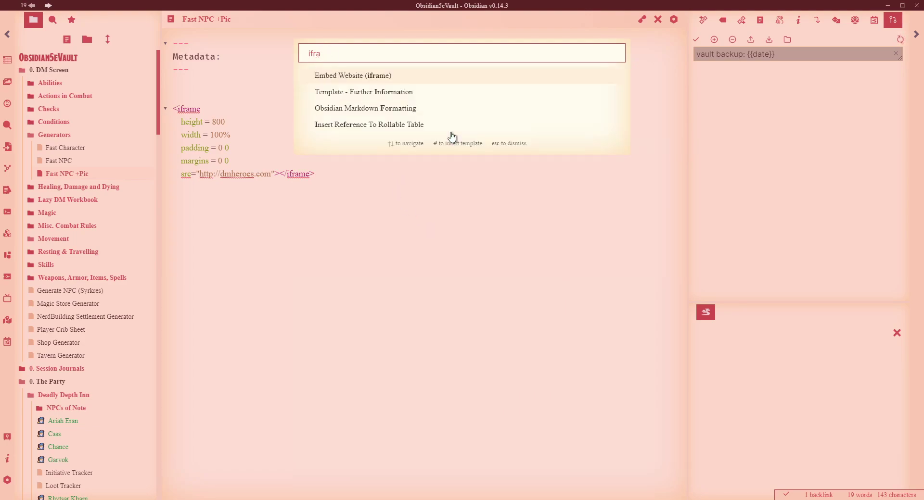
{"action": "type", "text": "me"}
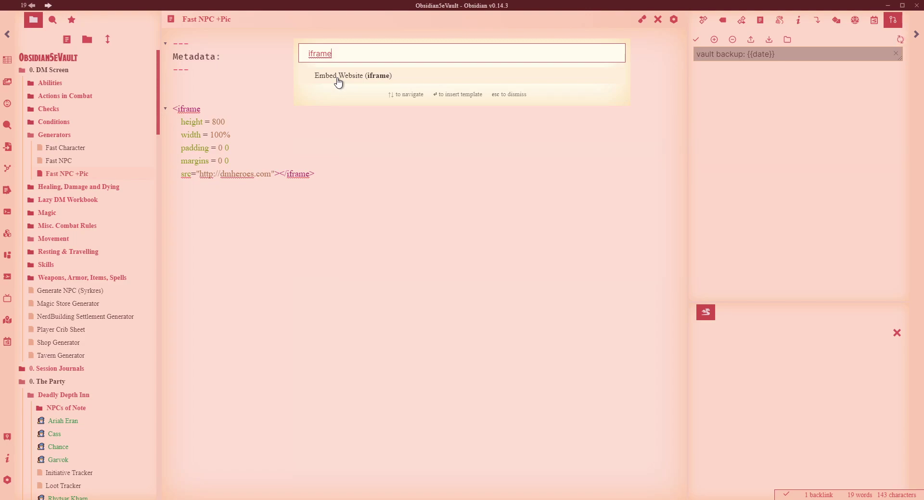
{"action": "key", "text": "ctrl+a"}
{"action": "type", "text": "website"}
{"action": "left_click", "coordinate": [363, 76]}
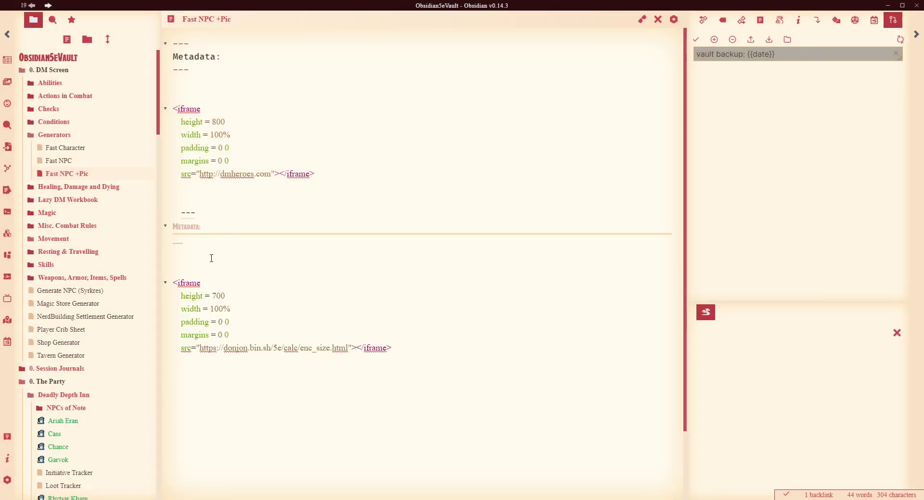
{"action": "left_click_drag", "start_coordinate": [211, 258], "coordinate": [156, 214]}
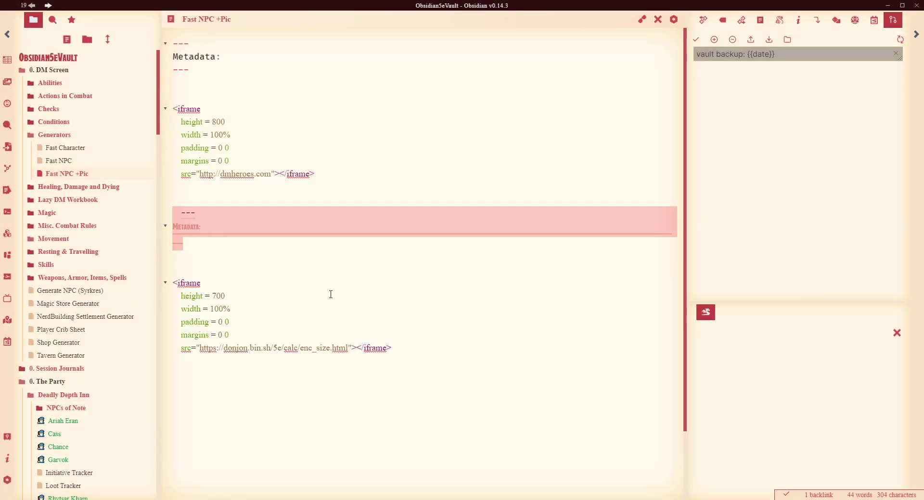
{"action": "key", "text": "BackSpace"}
{"action": "key", "text": "BackSpace"}
{"action": "key", "text": "BackSpace"}
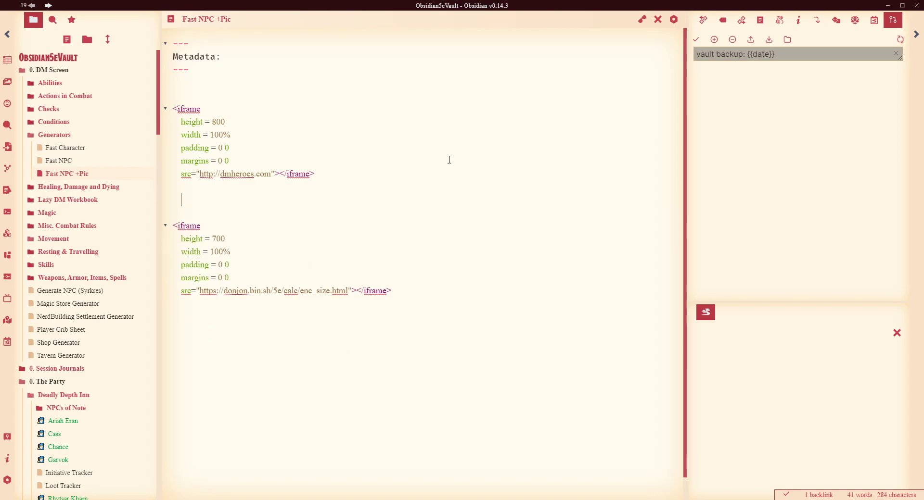
{"action": "left_click", "coordinate": [640, 21]}
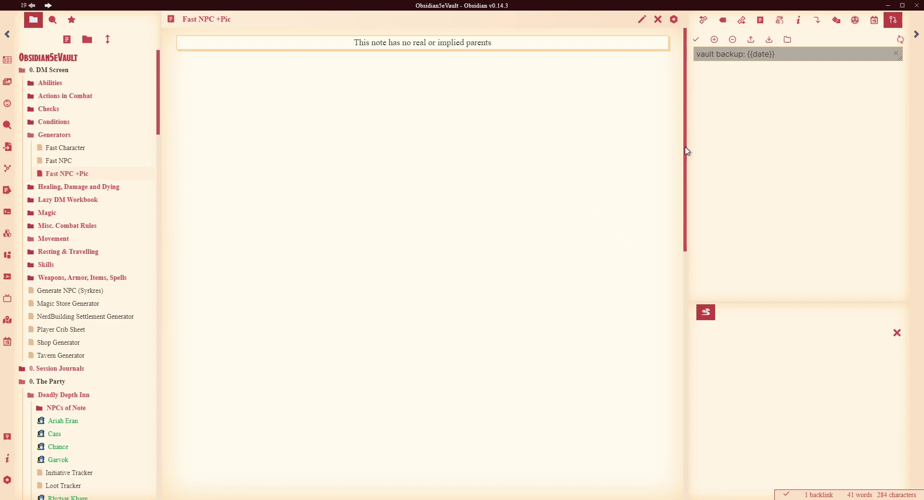
{"action": "left_click_drag", "start_coordinate": [684, 150], "coordinate": [705, 305]}
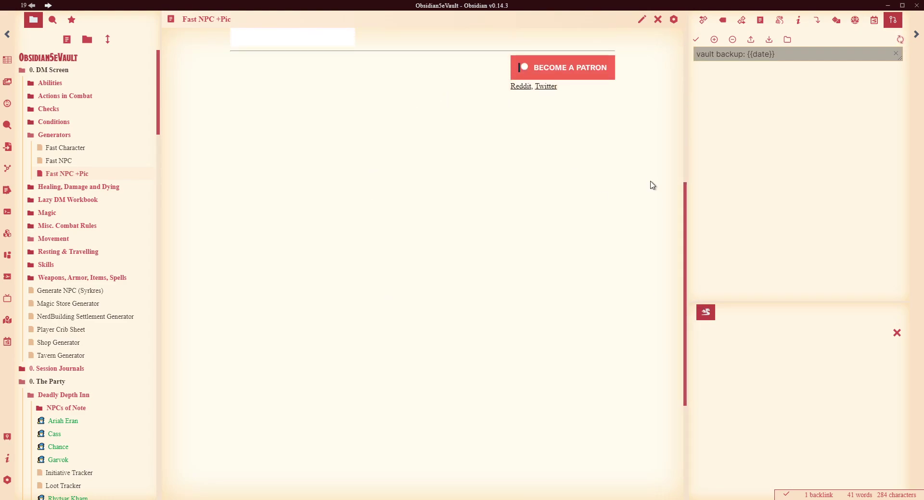
{"action": "scroll", "coordinate": [652, 185], "scroll_direction": "up", "scroll_amount": 6}
{"action": "scroll", "coordinate": [640, 216], "scroll_direction": "down", "scroll_amount": 6}
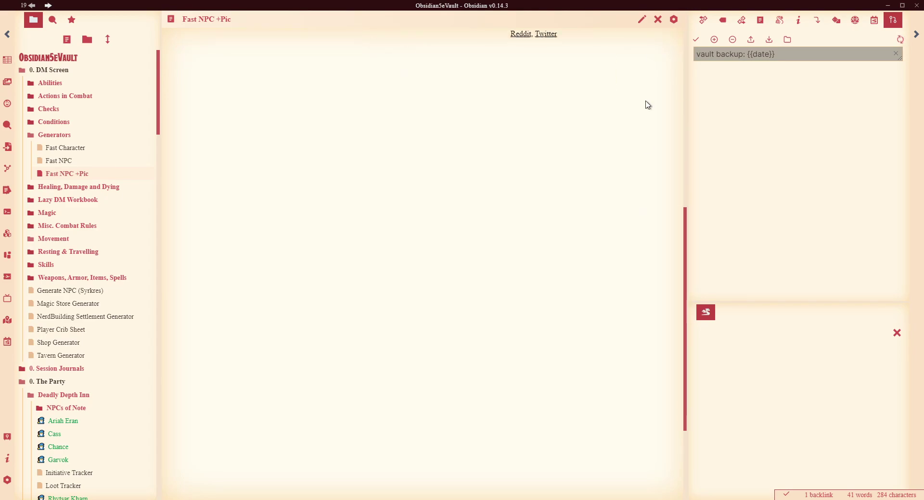
{"action": "left_click", "coordinate": [642, 19]}
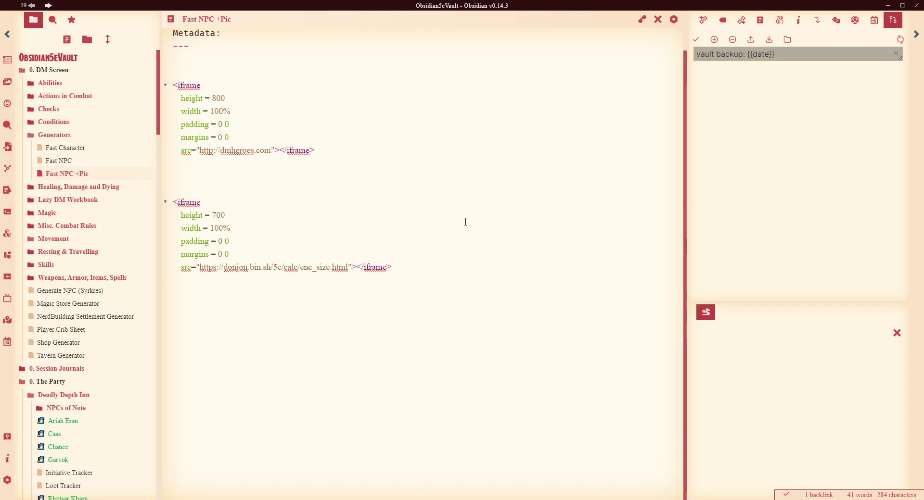
{"action": "left_click", "coordinate": [642, 20]}
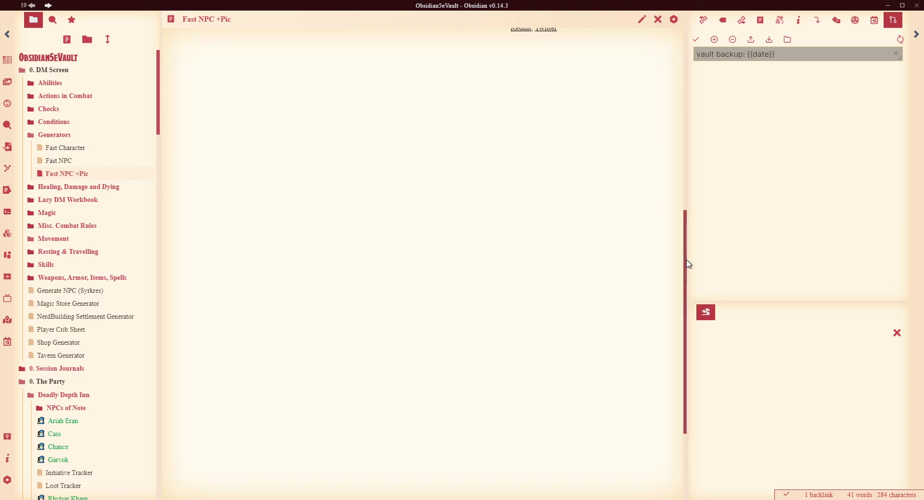
{"action": "left_click_drag", "start_coordinate": [689, 262], "coordinate": [673, 229]}
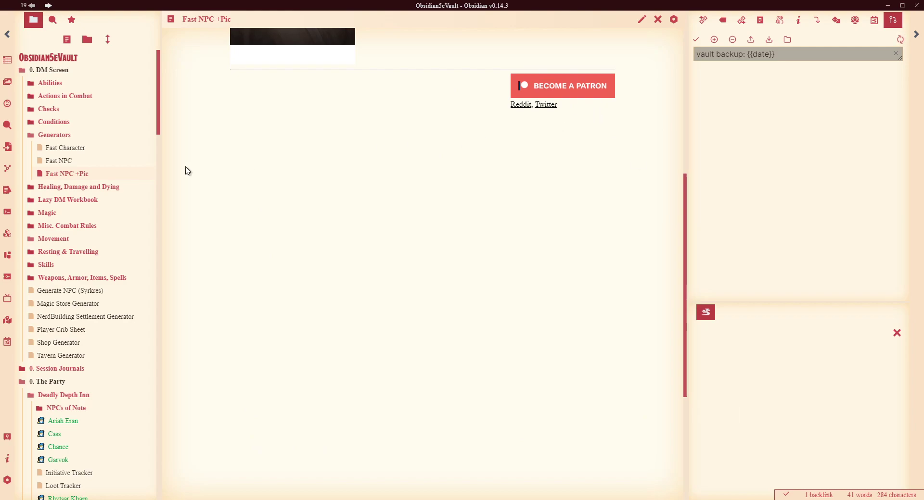
{"action": "scroll", "coordinate": [281, 299], "scroll_direction": "up", "scroll_amount": 7}
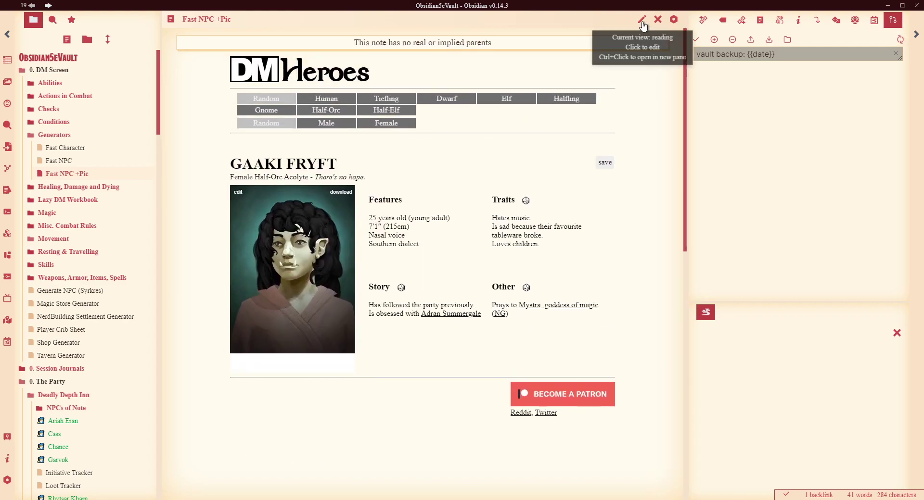
{"action": "left_click", "coordinate": [642, 20]}
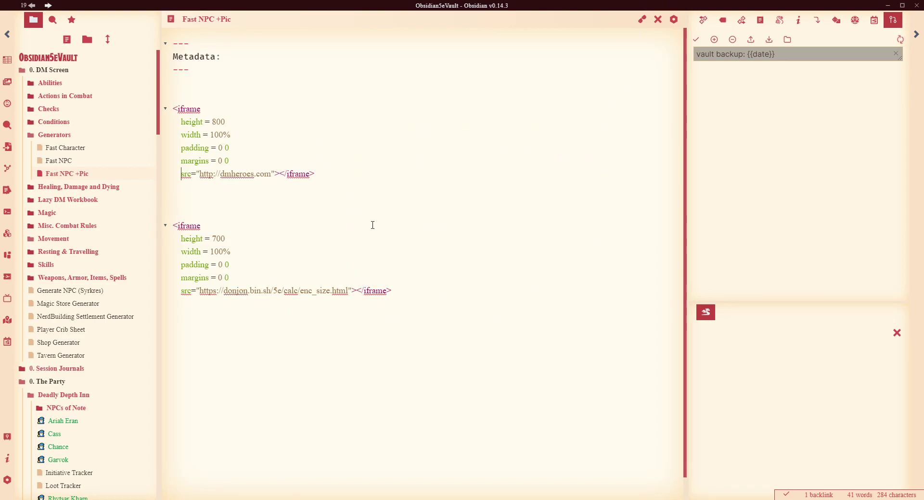
Select the first dmheroes iframe block and paste a copy below it after a blank line.
{"action": "key", "text": "End"}
{"action": "key", "text": "shift+Home"}
{"action": "key", "text": "shift+Up"}
{"action": "key", "text": "shift+Up"}
{"action": "key", "text": "shift+Up"}
{"action": "key", "text": "shift+Up"}
{"action": "key", "text": "shift+Up"}
{"action": "key", "text": "ctrl+c"}
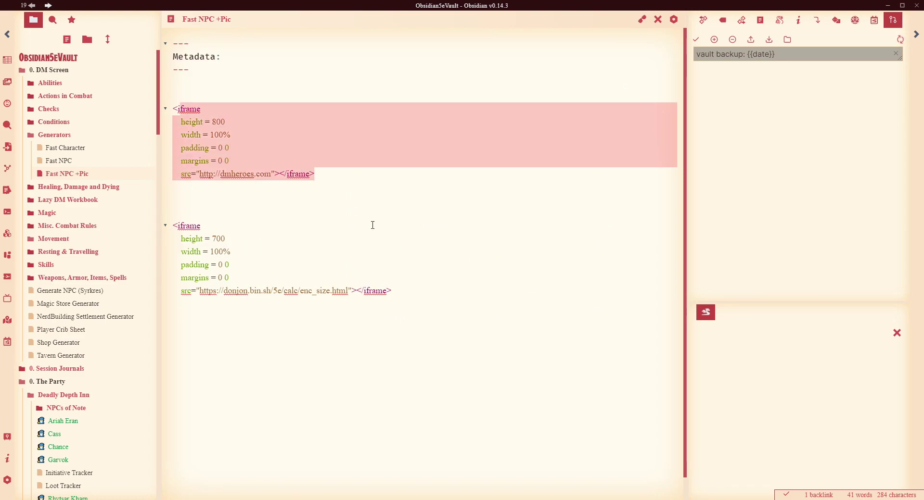
{"action": "key", "text": "Down"}
{"action": "key", "text": "Down"}
{"action": "key", "text": "Down"}
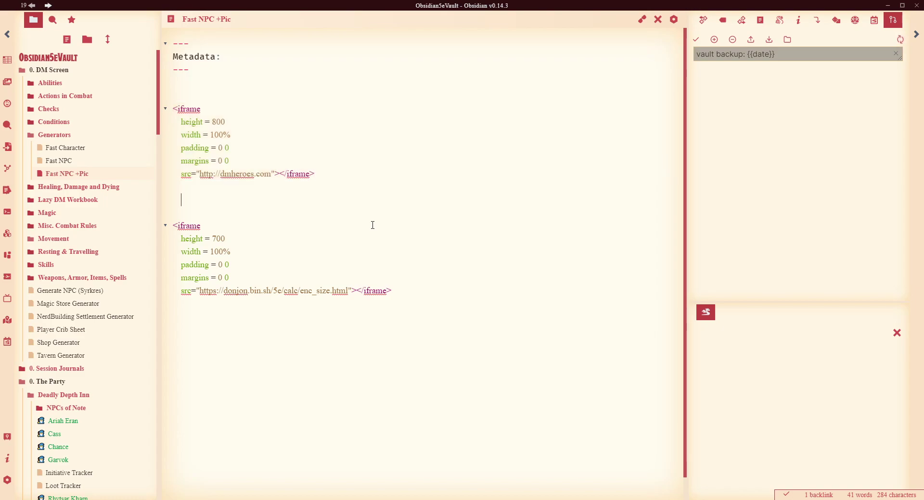
{"action": "key", "text": "Return"}
{"action": "key", "text": "Return"}
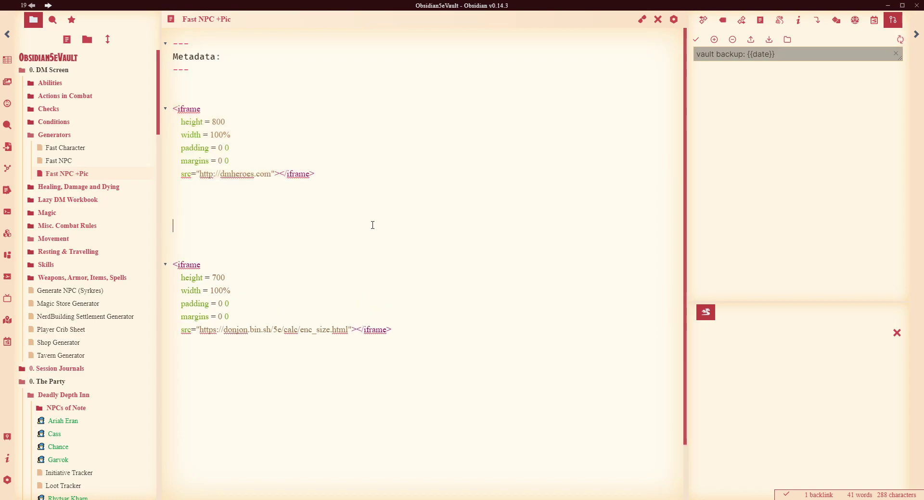
{"action": "key", "text": "ctrl+v"}
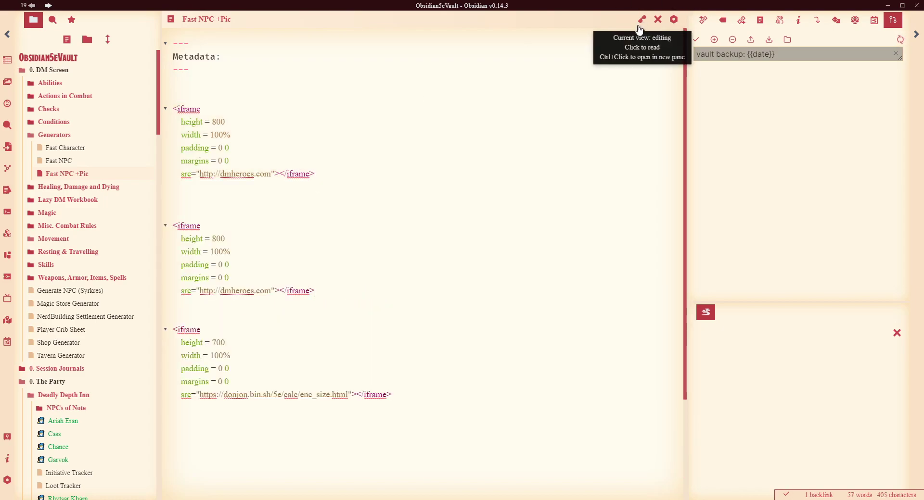
Preview the embeds in reading view, then delete the third, donjon encounter-size iframe block.
{"action": "left_click", "coordinate": [642, 20]}
{"action": "left_click_drag", "start_coordinate": [683, 133], "coordinate": [691, 248]}
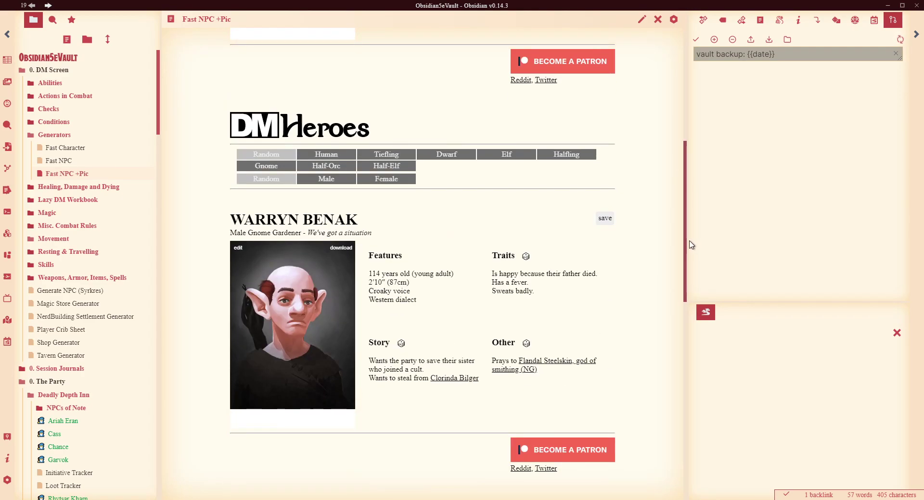
{"action": "left_click", "coordinate": [642, 20]}
{"action": "scroll", "coordinate": [427, 273], "scroll_direction": "up", "scroll_amount": 3}
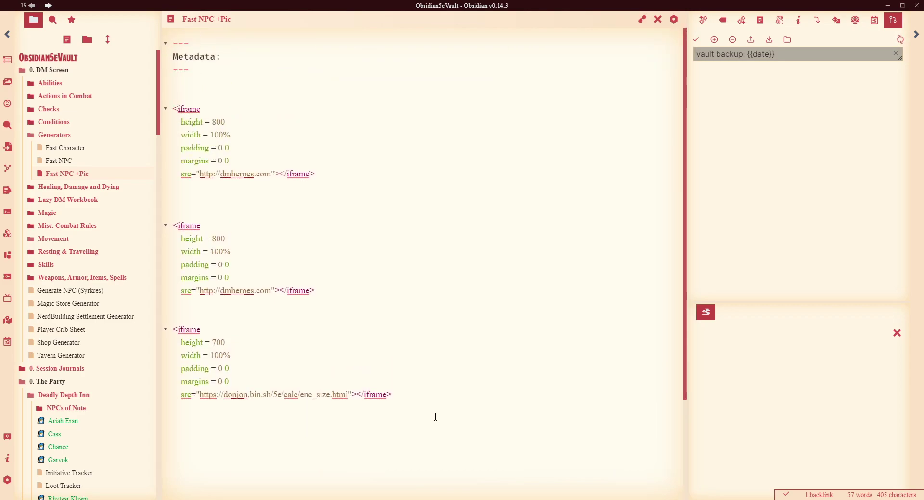
{"action": "left_click_drag", "start_coordinate": [435, 416], "coordinate": [314, 297]}
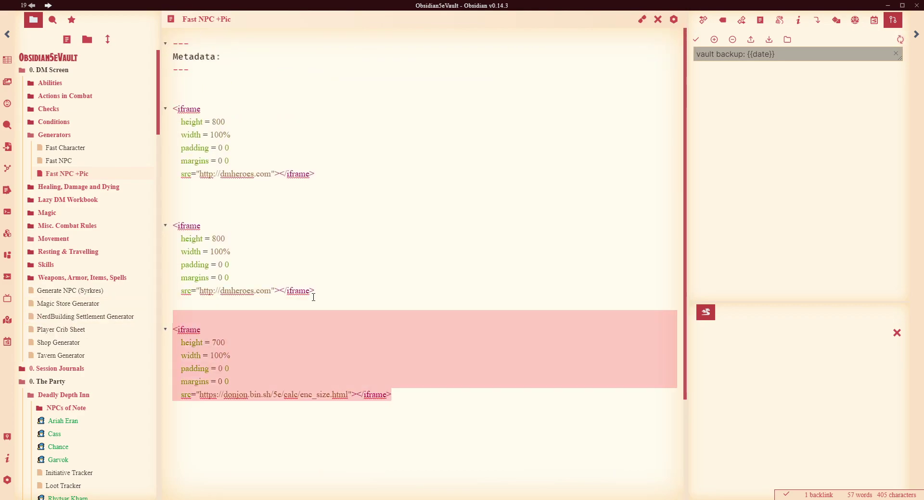
{"action": "key", "text": "BackSpace"}
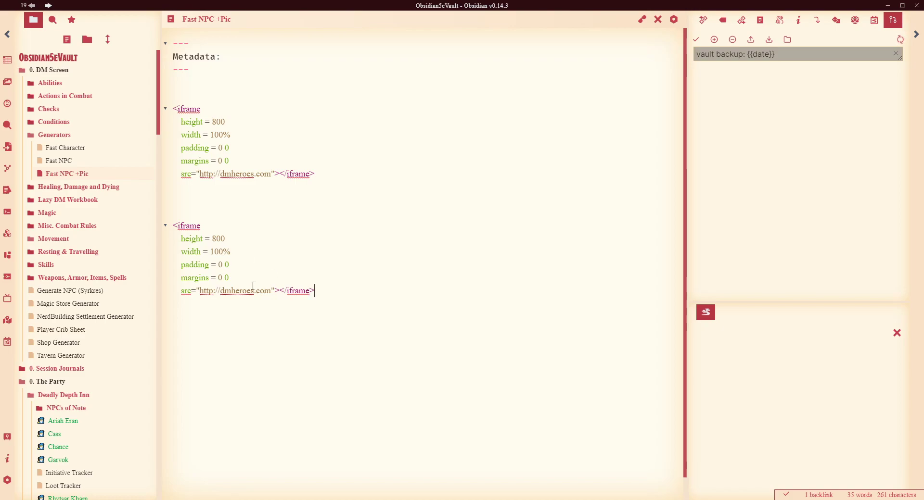
Select the second iframe block and scroll the file explorer to z_Templates > 3_Markdown.
{"action": "left_click_drag", "start_coordinate": [320, 291], "coordinate": [166, 212]}
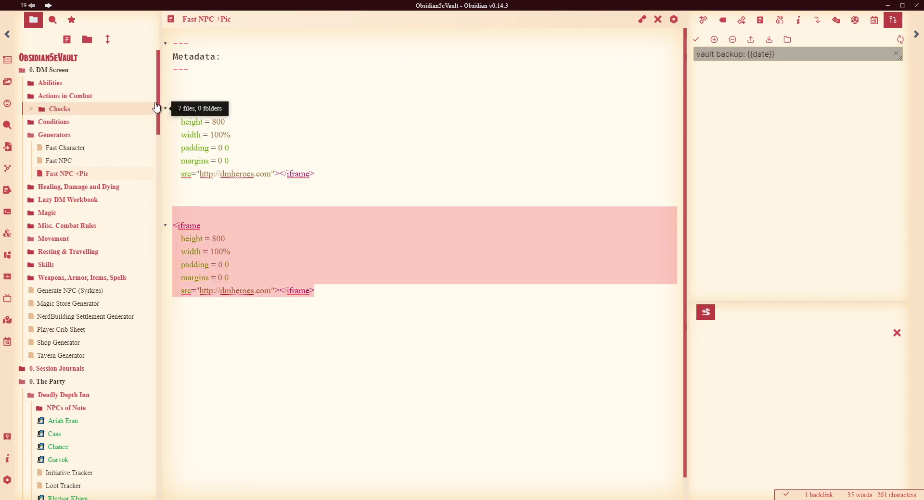
{"action": "left_click_drag", "start_coordinate": [159, 113], "coordinate": [195, 488]}
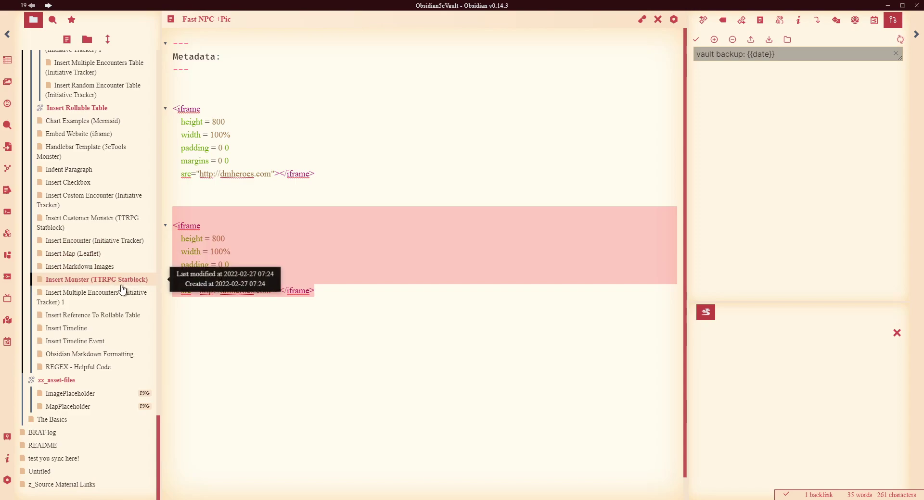
{"action": "scroll", "coordinate": [123, 289], "scroll_direction": "up", "scroll_amount": 8}
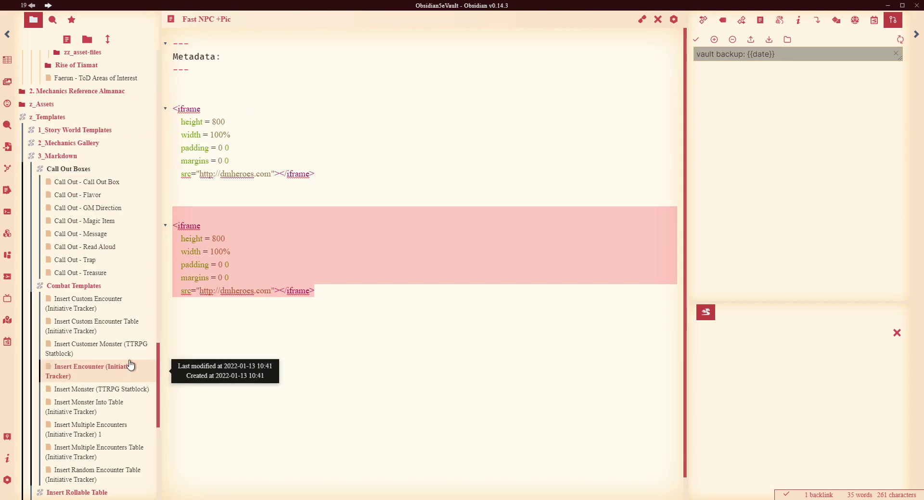
{"action": "scroll", "coordinate": [128, 354], "scroll_direction": "down", "scroll_amount": 1}
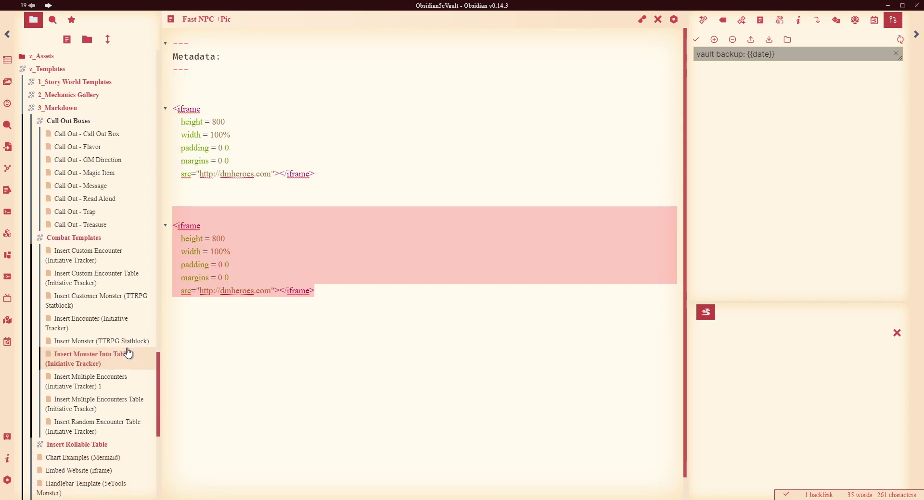
{"action": "scroll", "coordinate": [117, 194], "scroll_direction": "down", "scroll_amount": 3}
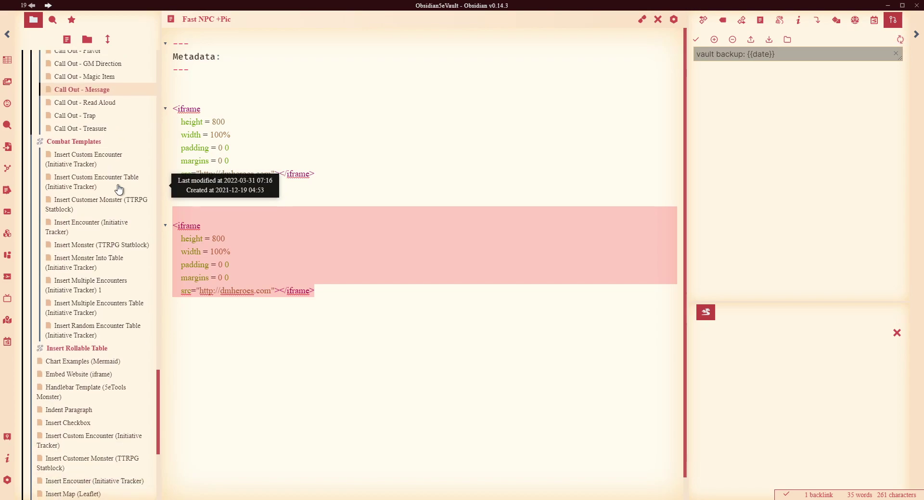
Open the Embed Website (iframe) template and highlight its donjon iframe code at height 700.
{"action": "left_click", "coordinate": [55, 327]}
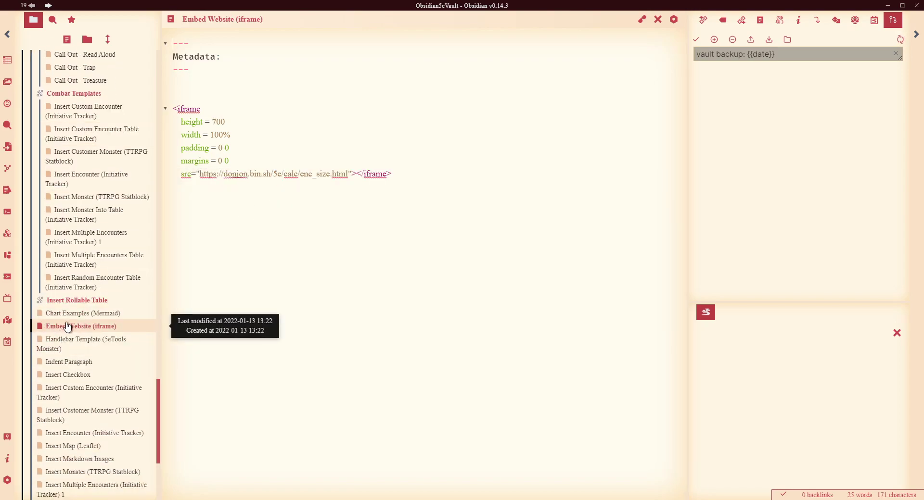
{"action": "left_click_drag", "start_coordinate": [405, 173], "coordinate": [151, 114]}
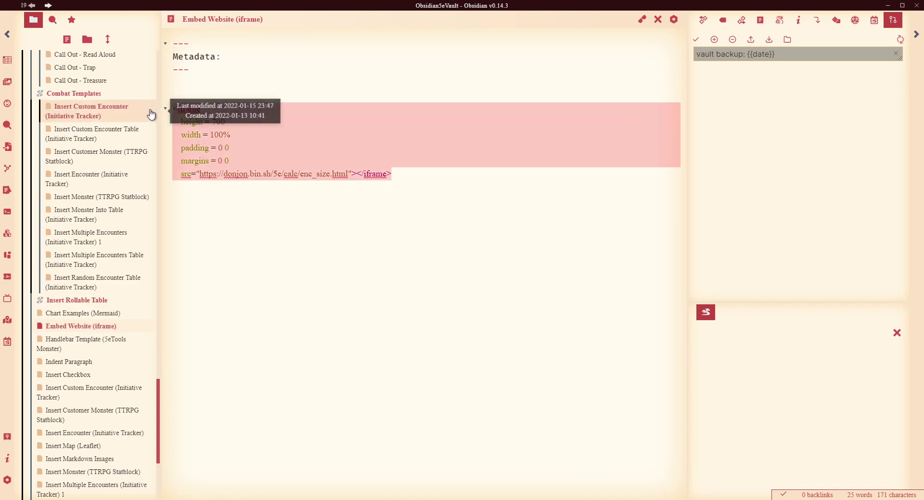
{"action": "left_click", "coordinate": [396, 204]}
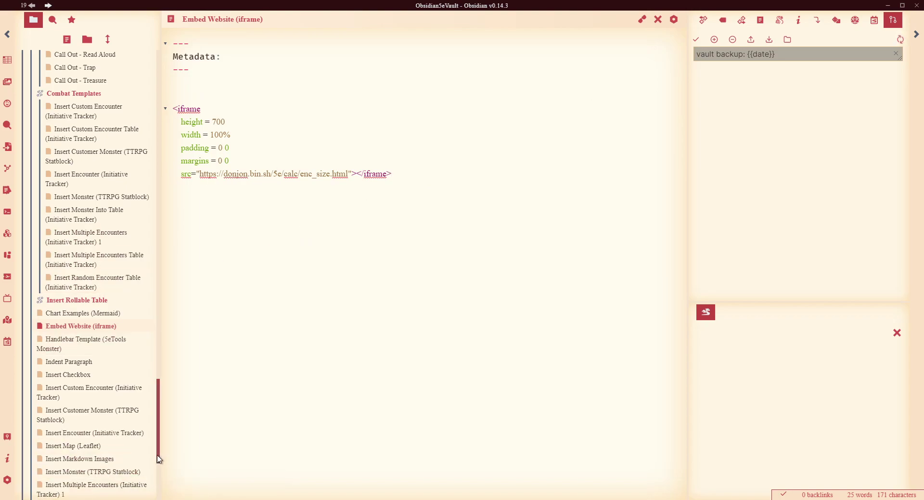
{"action": "left_click_drag", "start_coordinate": [159, 459], "coordinate": [175, 51]}
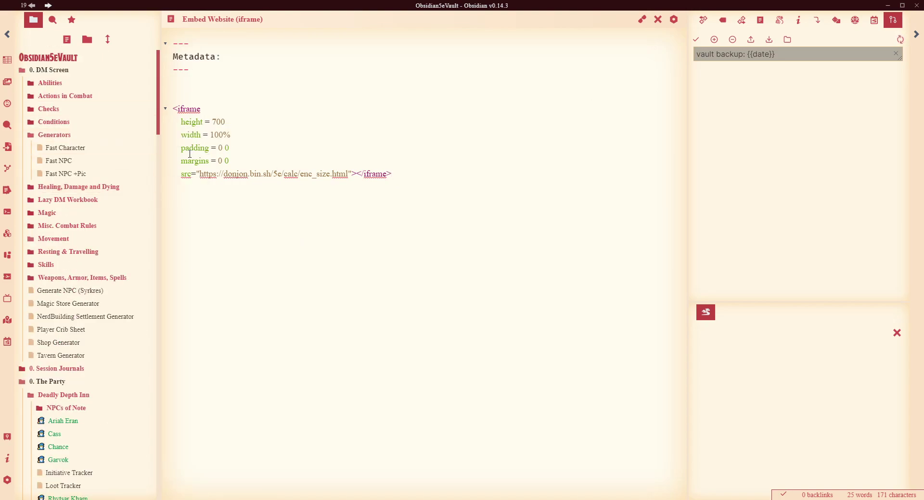
Open the Cass note in reading view and scroll through its embedded level 2 Cleric D&D Beyond sheet.
{"action": "scroll", "coordinate": [131, 204], "scroll_direction": "down", "scroll_amount": 5}
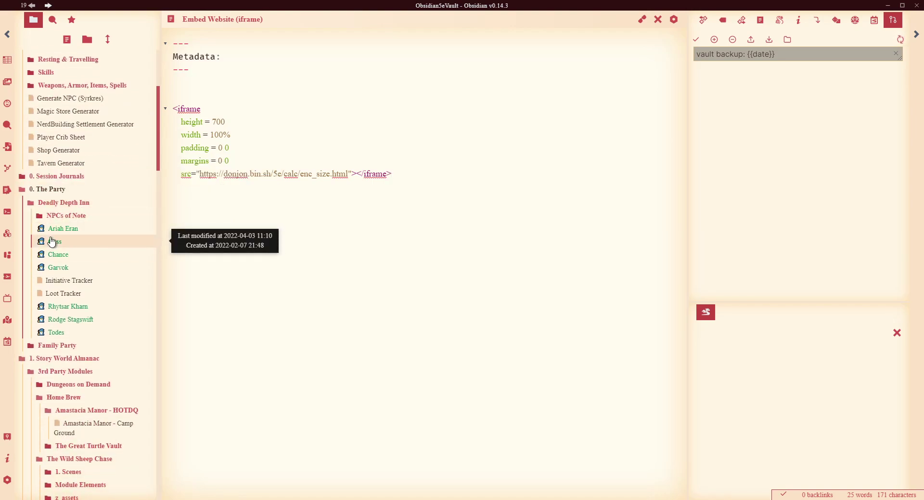
{"action": "left_click", "coordinate": [52, 241]}
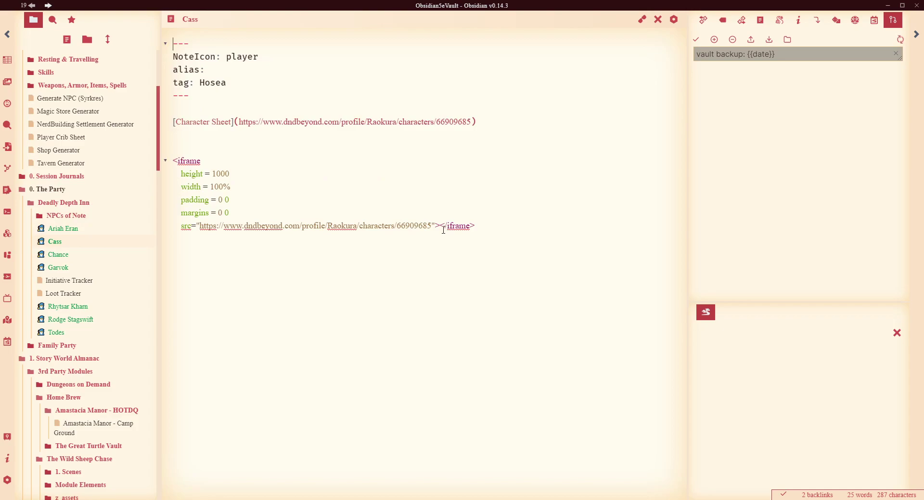
{"action": "left_click", "coordinate": [648, 21]}
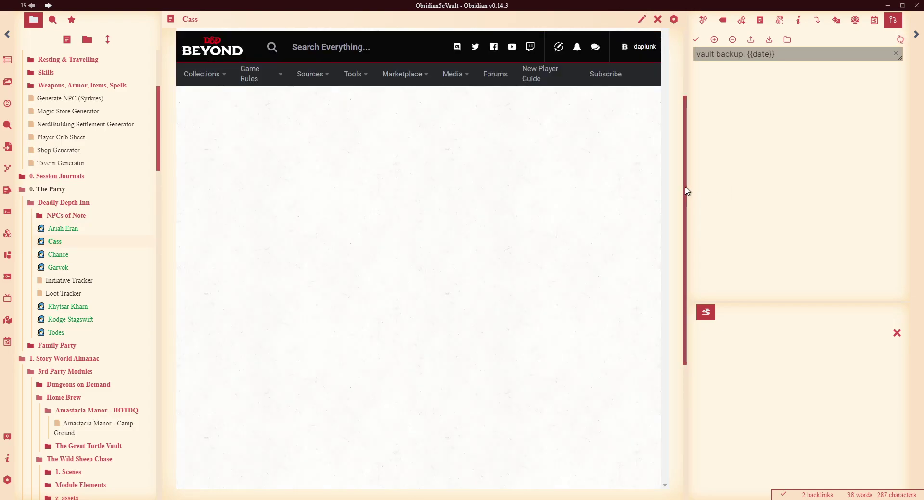
{"action": "left_click_drag", "start_coordinate": [686, 190], "coordinate": [709, 209]}
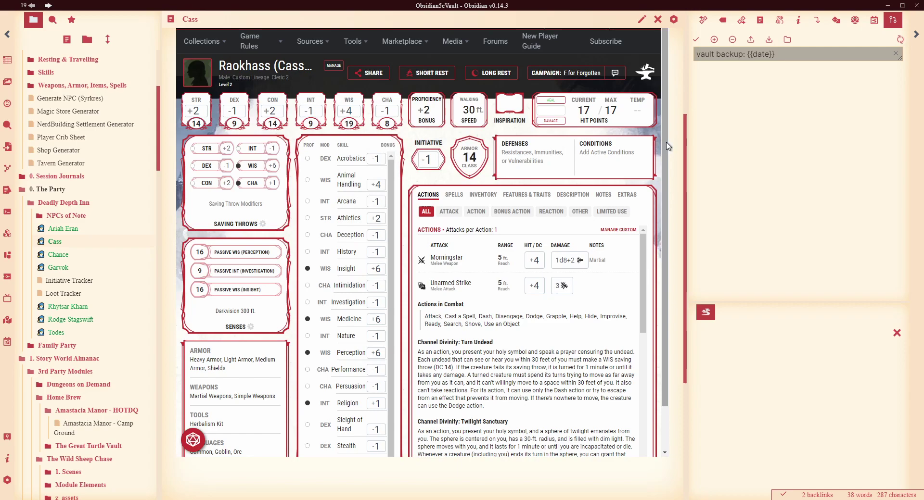
{"action": "scroll", "coordinate": [670, 202], "scroll_direction": "down", "scroll_amount": 1}
{"action": "scroll", "coordinate": [678, 265], "scroll_direction": "up", "scroll_amount": 1}
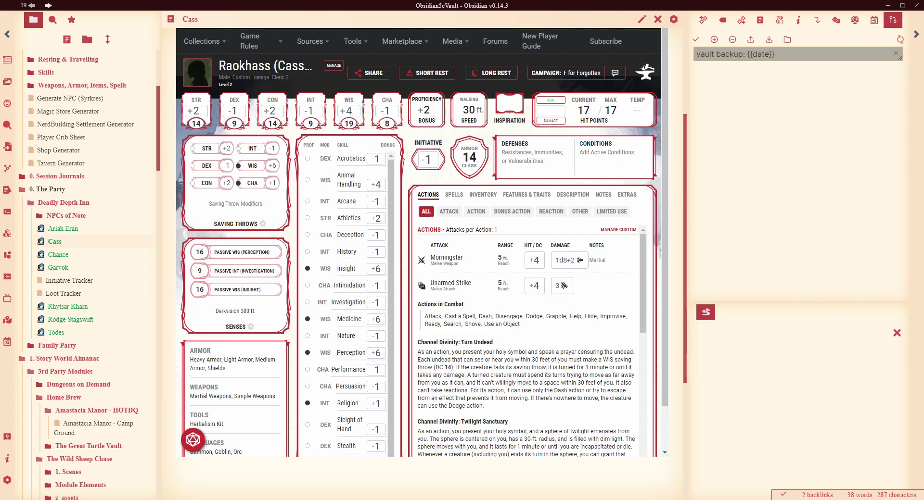
{"action": "scroll", "coordinate": [663, 151], "scroll_direction": "down", "scroll_amount": 1}
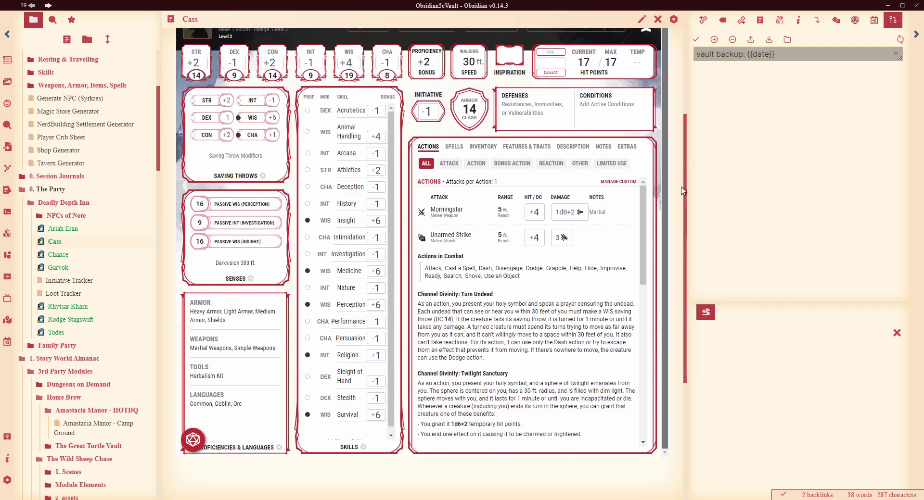
{"action": "scroll", "coordinate": [665, 93], "scroll_direction": "up", "scroll_amount": 1}
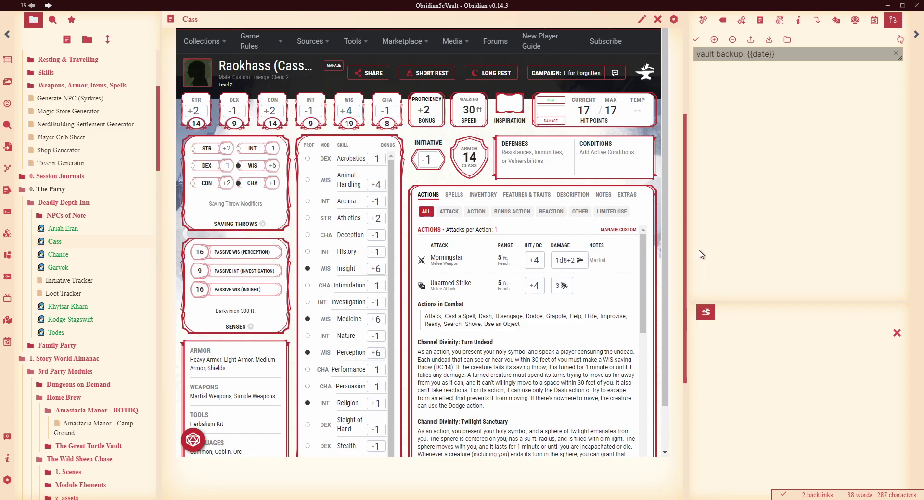
{"action": "scroll", "coordinate": [645, 123], "scroll_direction": "down", "scroll_amount": 1}
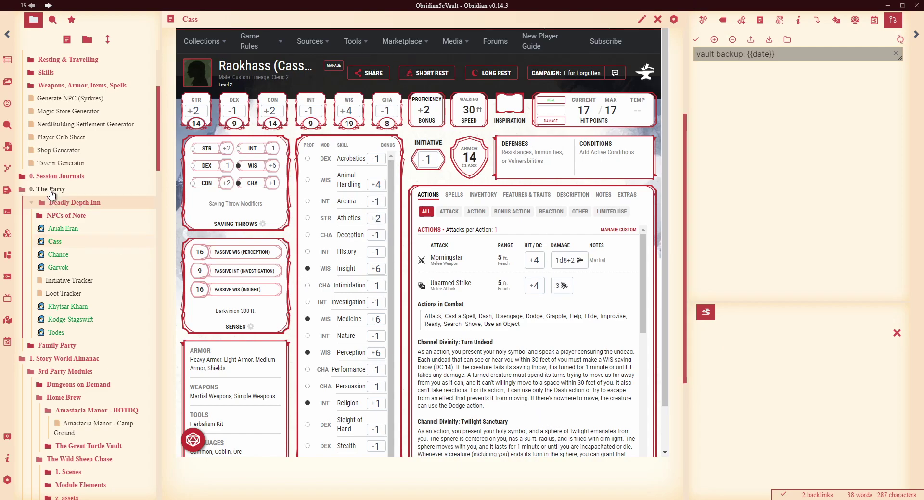
Reopen the Cass note after briefly opening Garvok, and scroll down to the embedded character sheet.
{"action": "left_click", "coordinate": [59, 268]}
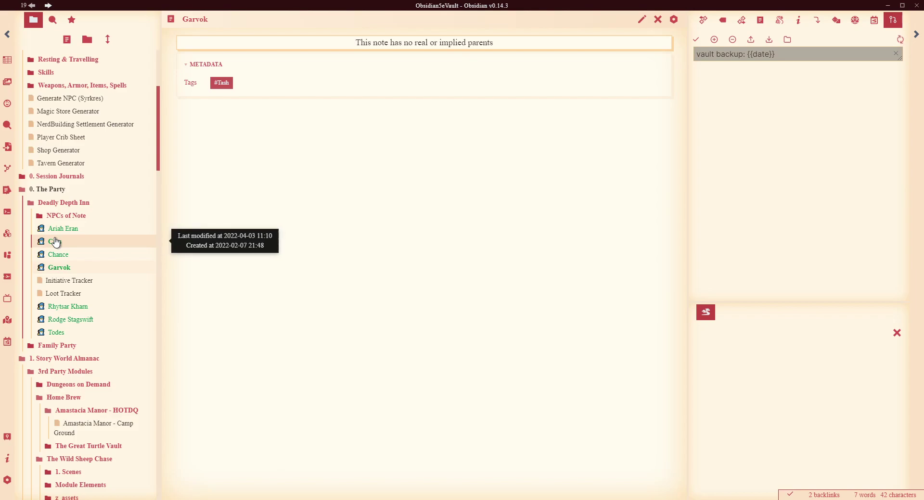
{"action": "left_click", "coordinate": [55, 242]}
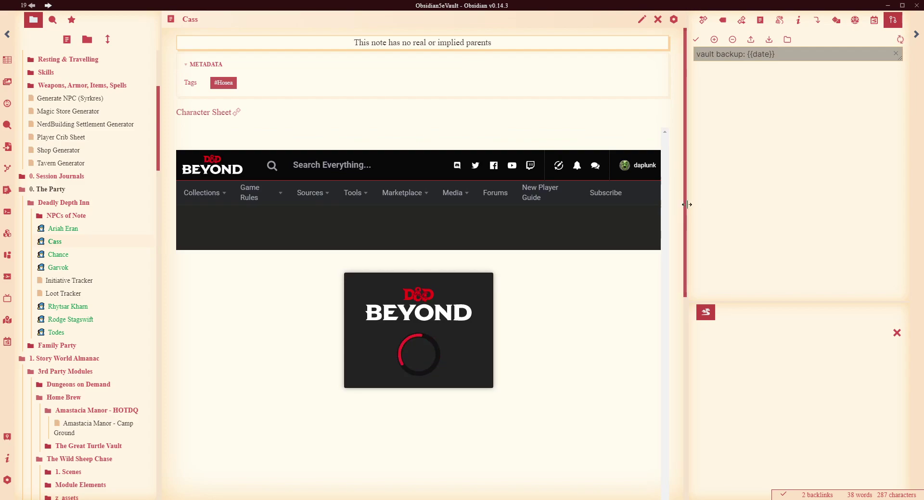
{"action": "left_click_drag", "start_coordinate": [686, 210], "coordinate": [687, 265]}
{"action": "scroll", "coordinate": [647, 271], "scroll_direction": "down", "scroll_amount": 1}
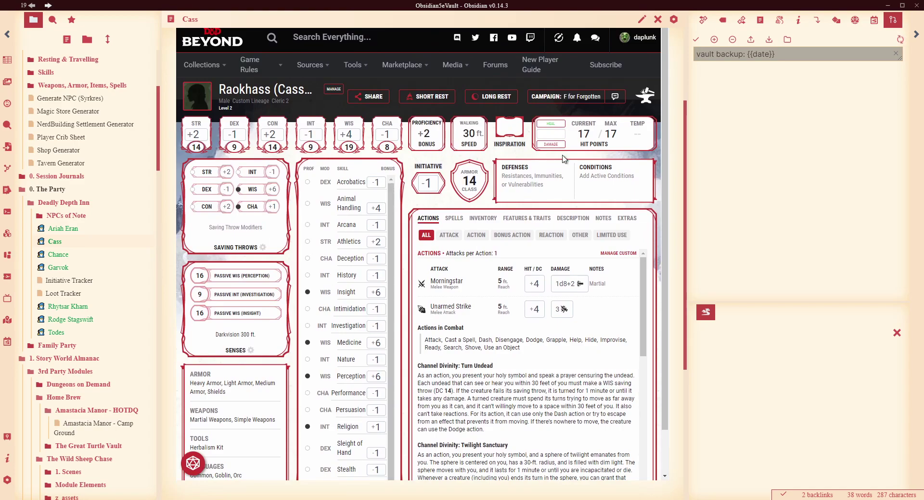
View the character's inventory, then its notes filtered to backstory only.
{"action": "left_click", "coordinate": [483, 219]}
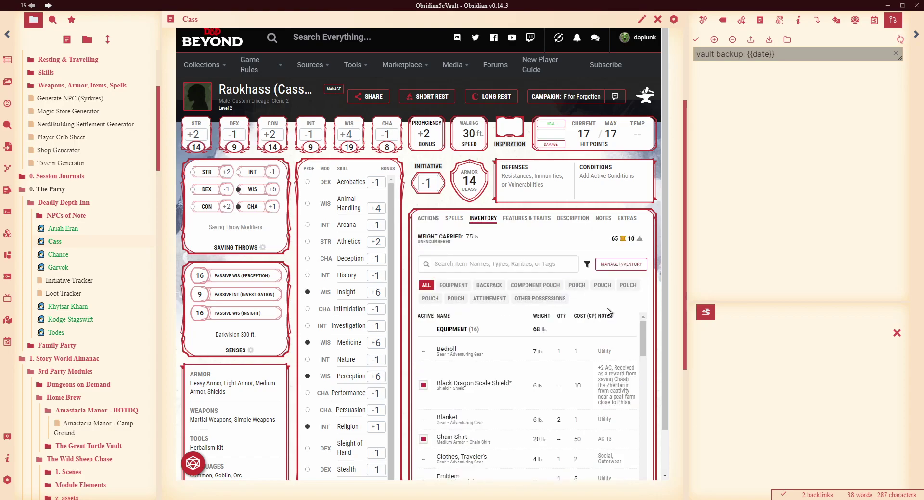
{"action": "left_click", "coordinate": [603, 218]}
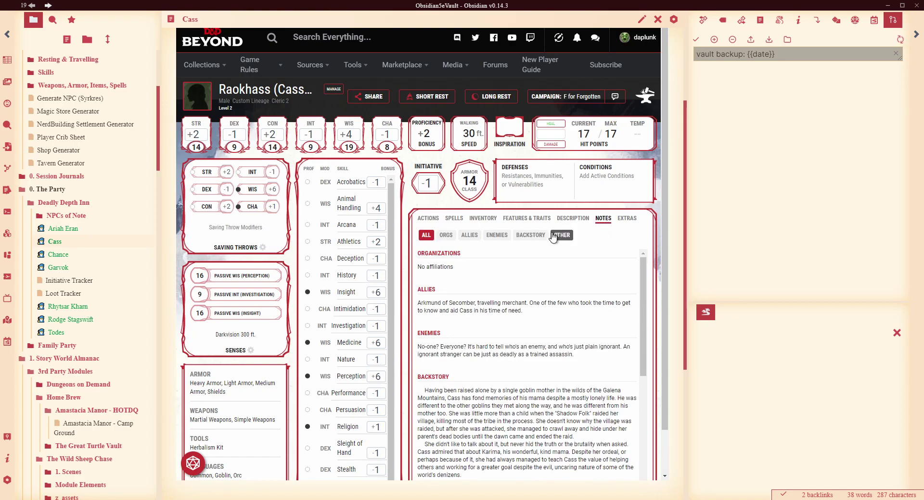
{"action": "left_click", "coordinate": [524, 236]}
Roll a d20 from the sheet's dice tray (result 16), then clear the roll result.
{"action": "left_click", "coordinate": [193, 464]}
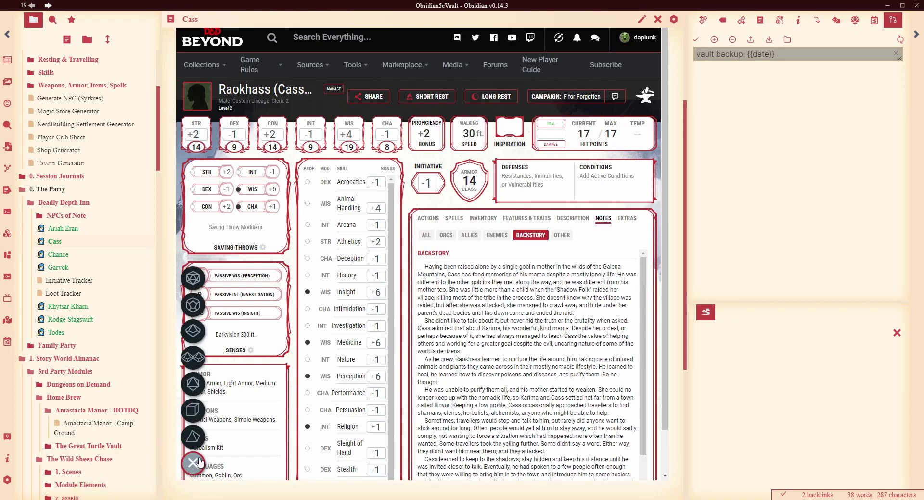
{"action": "left_click", "coordinate": [193, 277]}
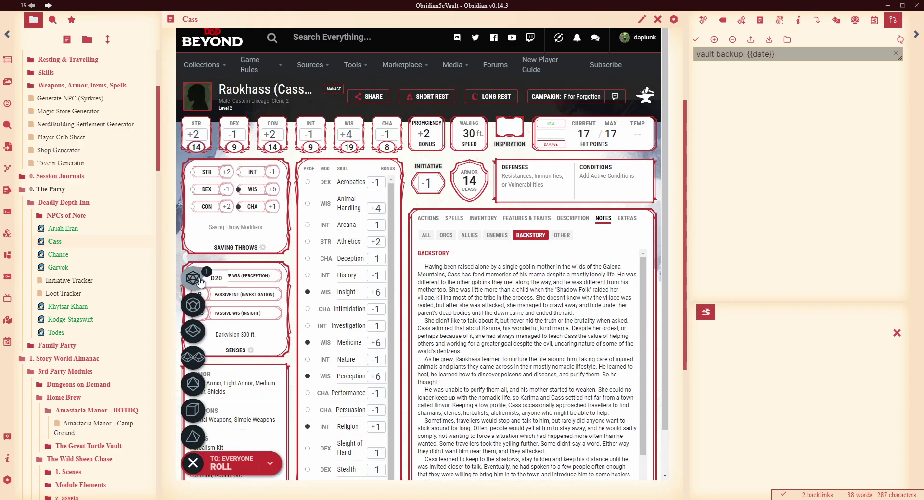
{"action": "left_click", "coordinate": [226, 463]}
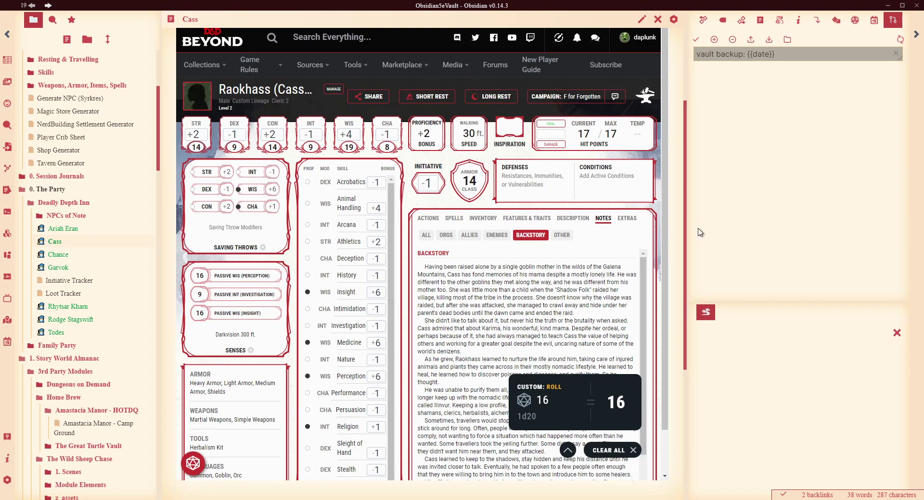
{"action": "scroll", "coordinate": [663, 210], "scroll_direction": "down", "scroll_amount": 1}
{"action": "scroll", "coordinate": [663, 211], "scroll_direction": "up", "scroll_amount": 1}
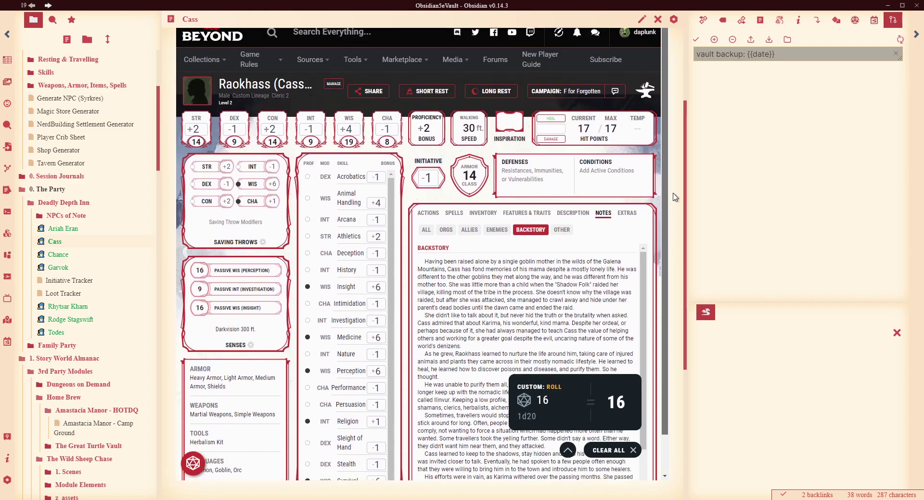
{"action": "left_click", "coordinate": [625, 451]}
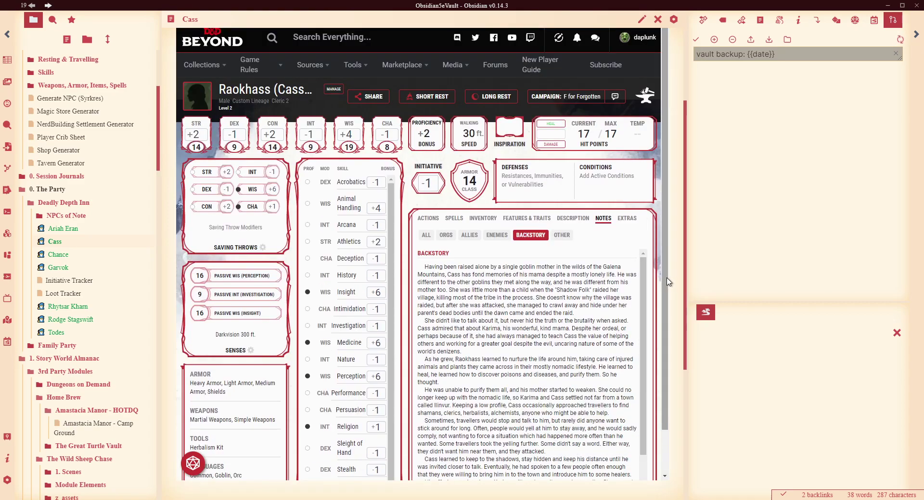
{"action": "scroll", "coordinate": [672, 288], "scroll_direction": "down", "scroll_amount": 1}
{"action": "scroll", "coordinate": [673, 210], "scroll_direction": "up", "scroll_amount": 1}
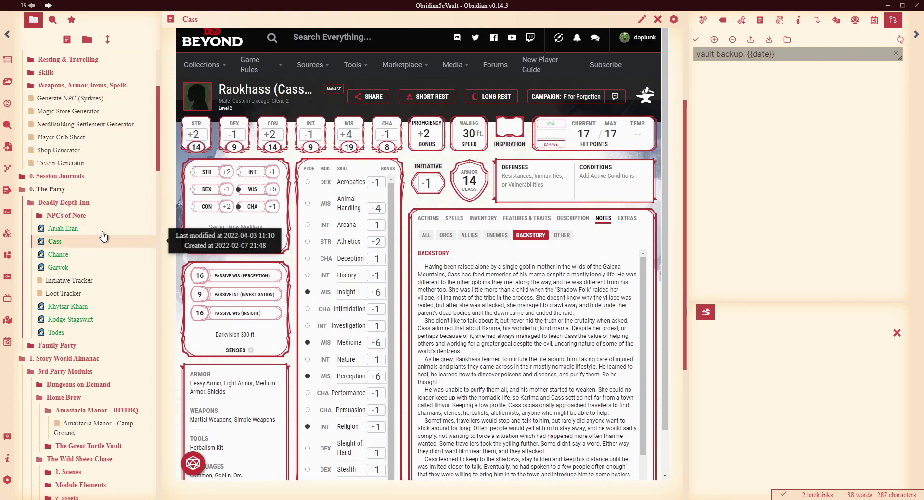
{"action": "scroll", "coordinate": [91, 240], "scroll_direction": "up", "scroll_amount": 1}
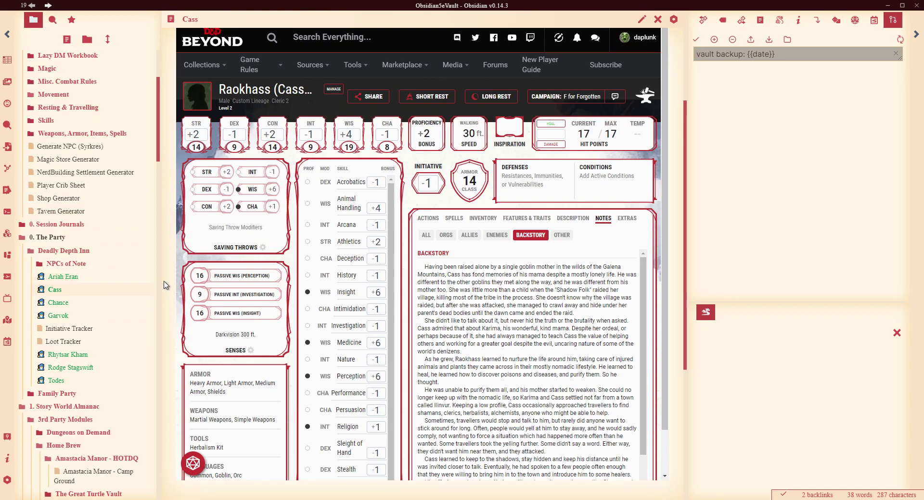
Open the Loot Tracker note and select empty cells such as B8 and A11 in the embedded sheet.
{"action": "left_click", "coordinate": [51, 343]}
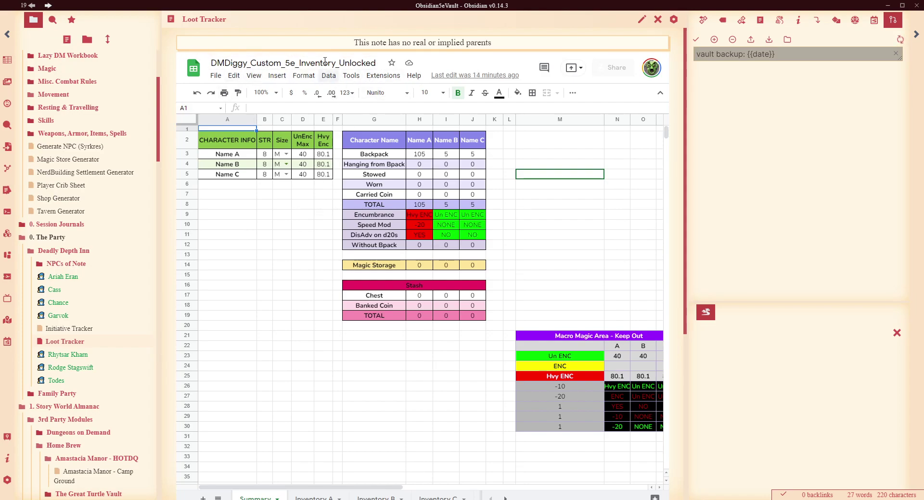
{"action": "left_click", "coordinate": [284, 235]}
{"action": "left_click", "coordinate": [265, 205]}
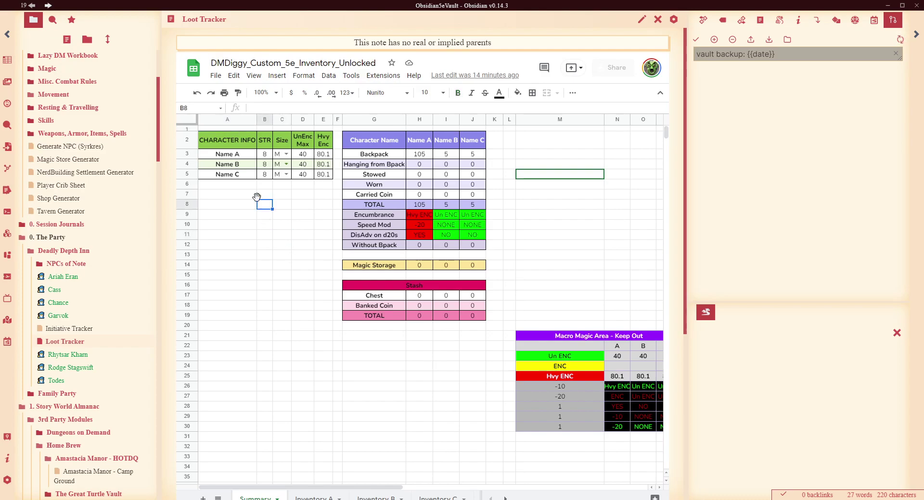
{"action": "left_click_drag", "start_coordinate": [257, 197], "coordinate": [332, 312]}
{"action": "left_click", "coordinate": [266, 335]}
{"action": "left_click", "coordinate": [247, 236]}
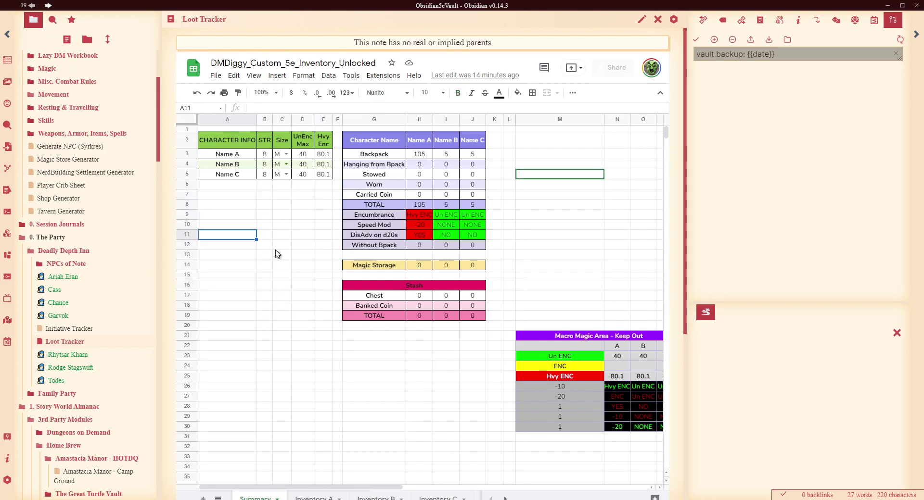
{"action": "type", "text": "=1+1"}
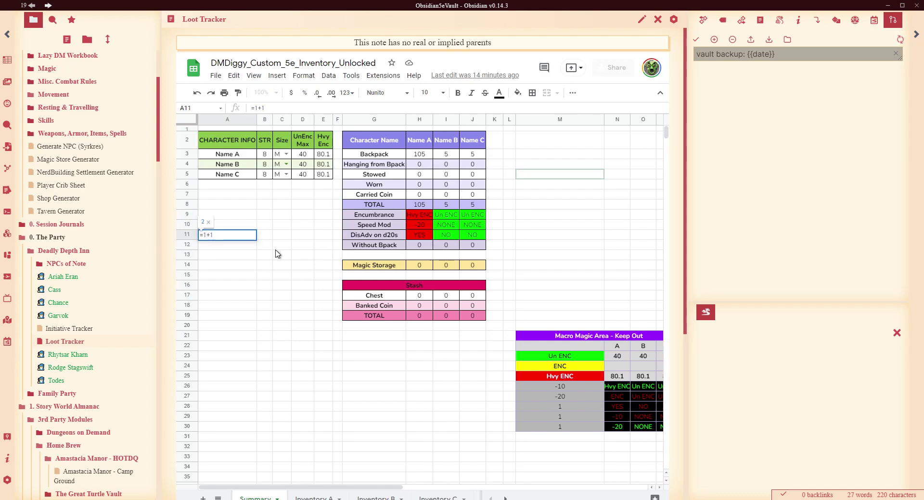
{"action": "key", "text": "Return"}
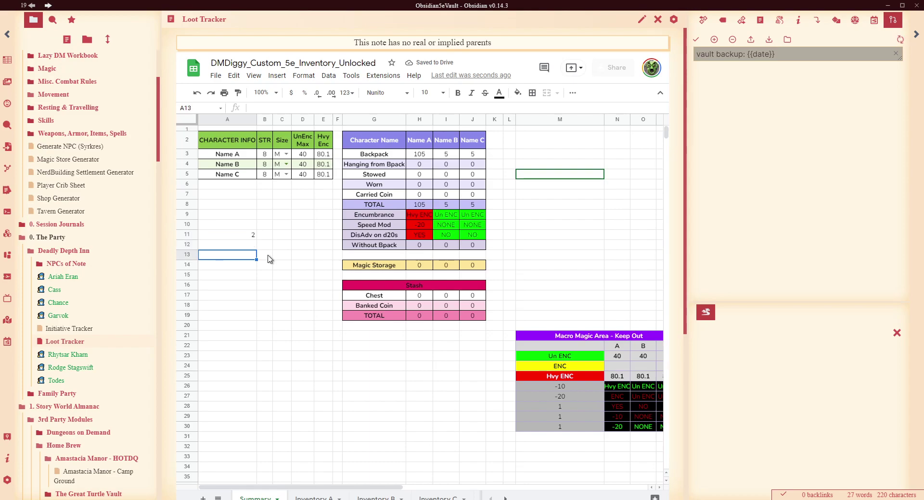
{"action": "type", "text": "4"}
{"action": "key", "text": "Return"}
{"action": "type", "text": "5"}
{"action": "key", "text": "Return"}
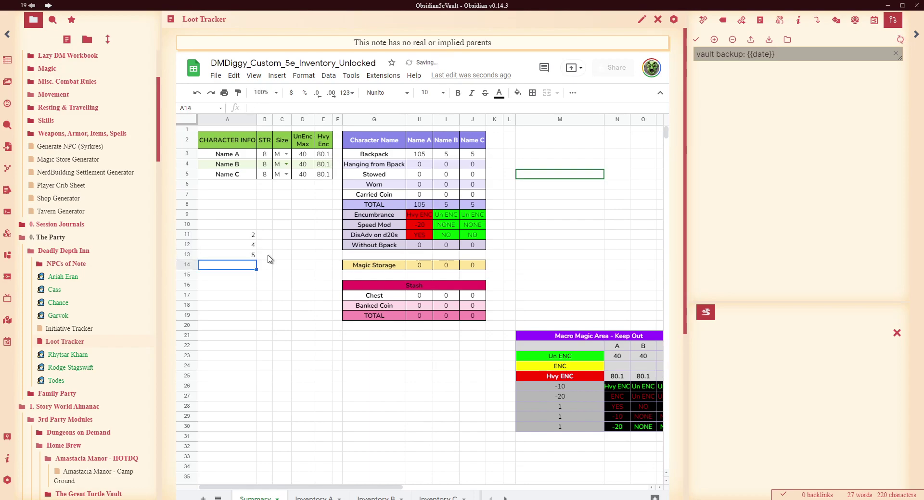
{"action": "type", "text": "=SUM("}
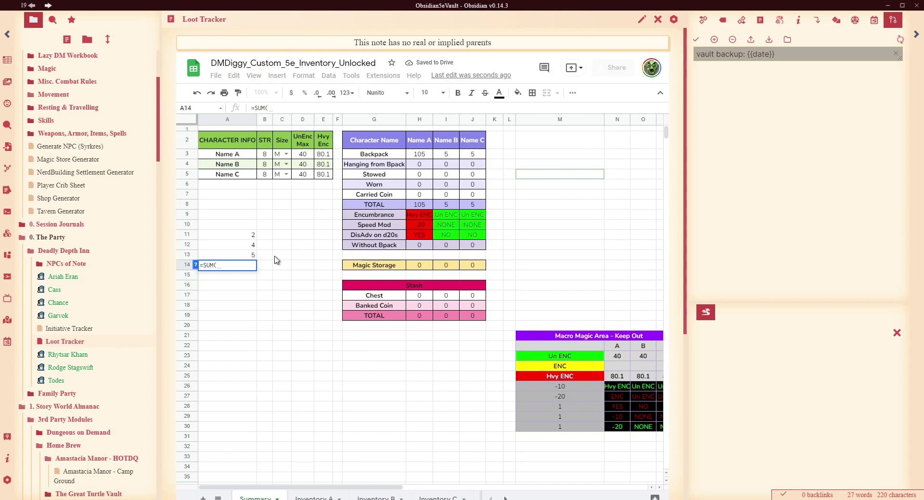
{"action": "left_click_drag", "start_coordinate": [243, 255], "coordinate": [243, 236]}
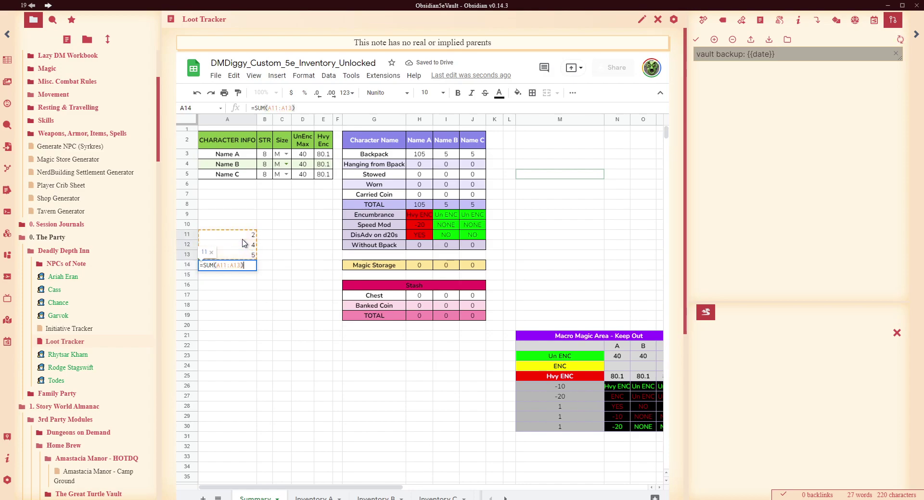
{"action": "key", "text": "Return"}
{"action": "left_click", "coordinate": [243, 266]}
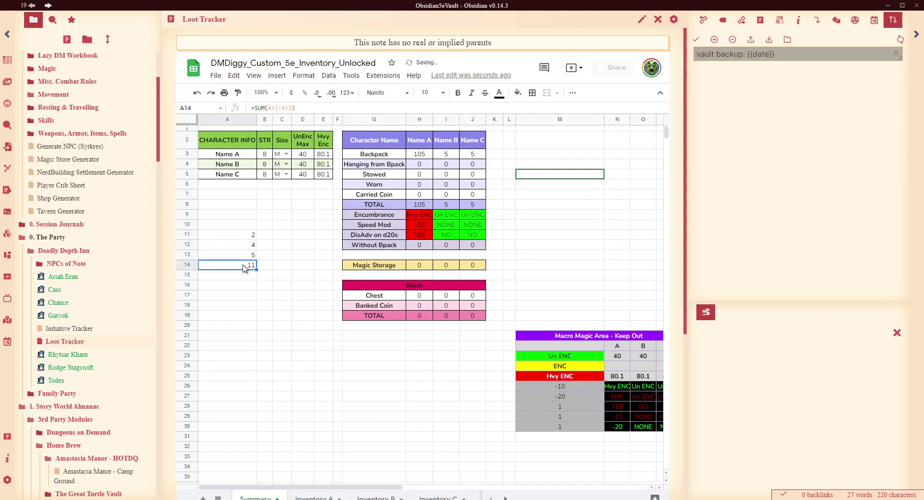
{"action": "key", "text": "ctrl+b"}
{"action": "left_click", "coordinate": [288, 336]}
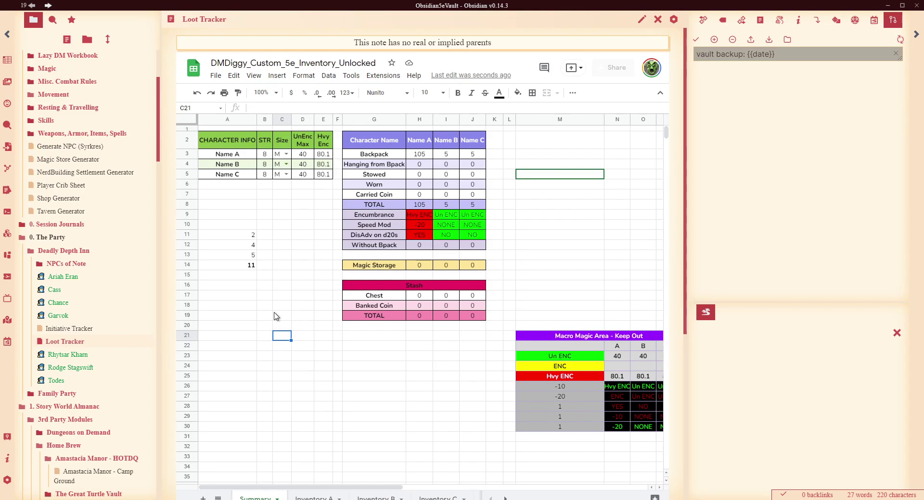
{"action": "left_click", "coordinate": [289, 237]}
{"action": "key", "text": "ctrl+c"}
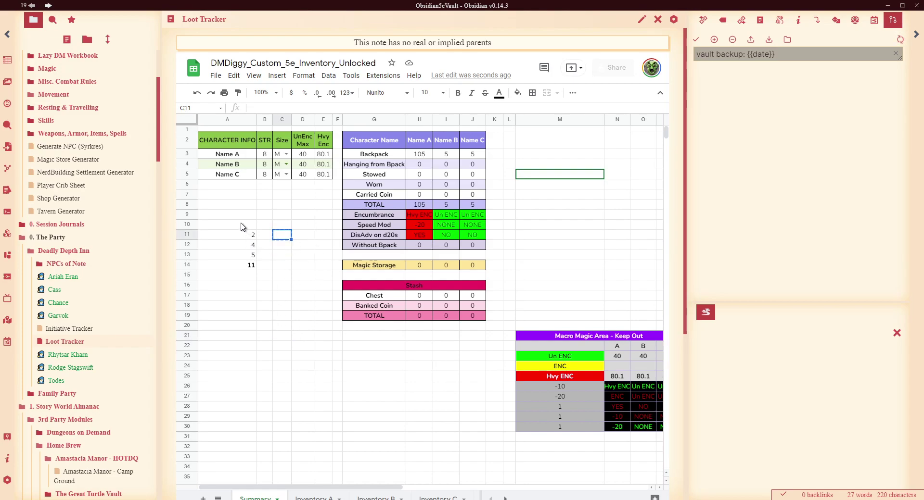
{"action": "left_click_drag", "start_coordinate": [243, 225], "coordinate": [245, 277]}
{"action": "key", "text": "Delete"}
{"action": "left_click", "coordinate": [229, 316]}
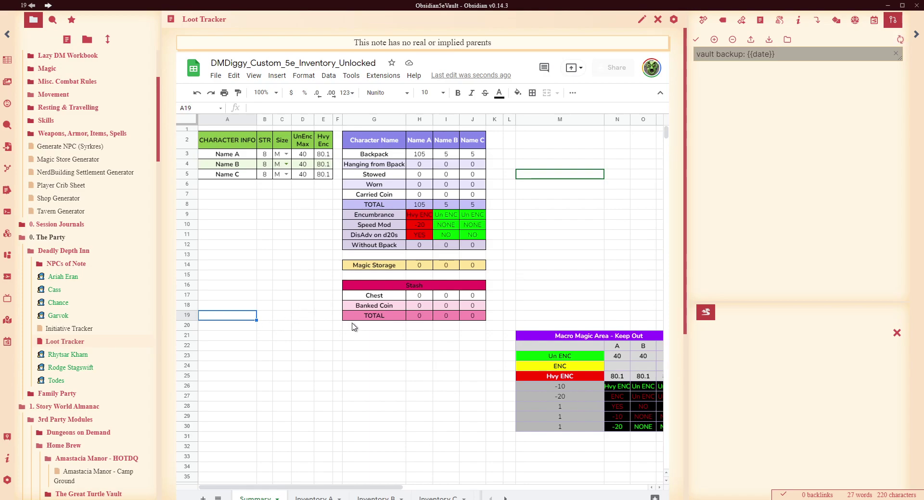
Switch the embedded spreadsheet to Inventory A and check the rock's Location and Belt Pouch 1's Y/N dropdowns.
{"action": "left_click", "coordinate": [393, 388]}
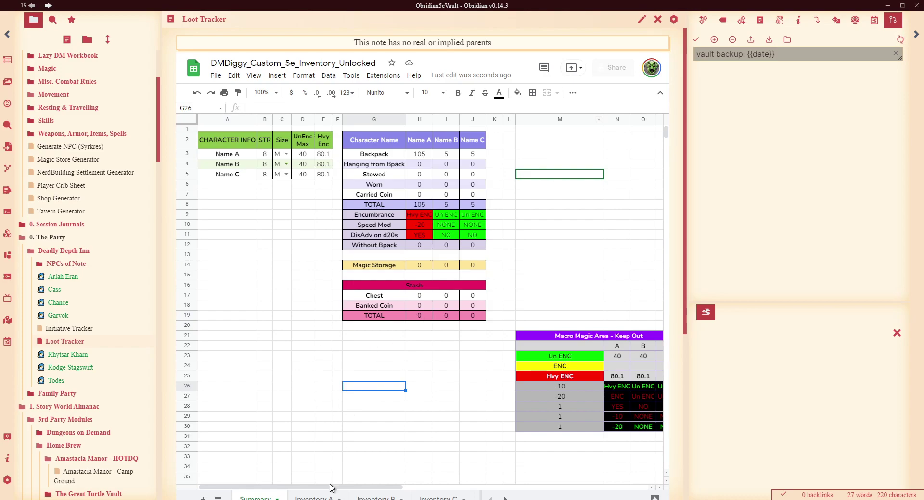
{"action": "left_click", "coordinate": [320, 497]}
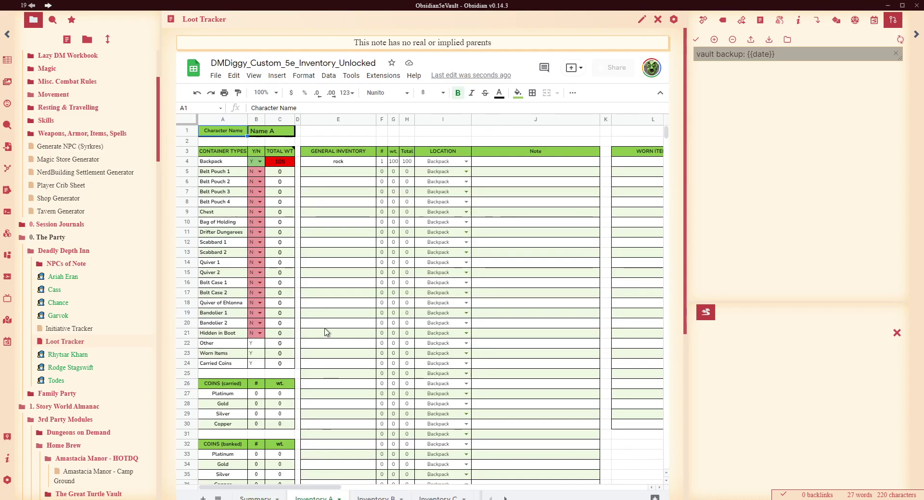
{"action": "left_click", "coordinate": [466, 161]}
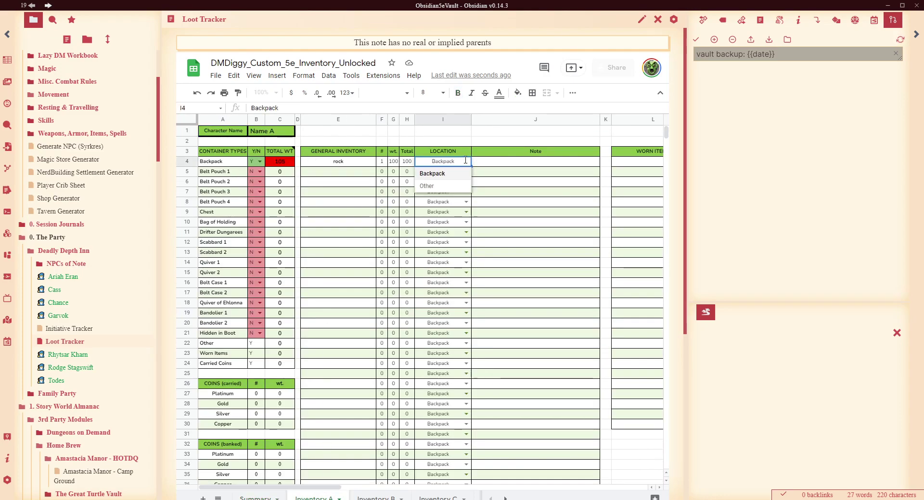
{"action": "left_click", "coordinate": [487, 174]}
{"action": "left_click", "coordinate": [263, 170]}
{"action": "left_click", "coordinate": [306, 183]}
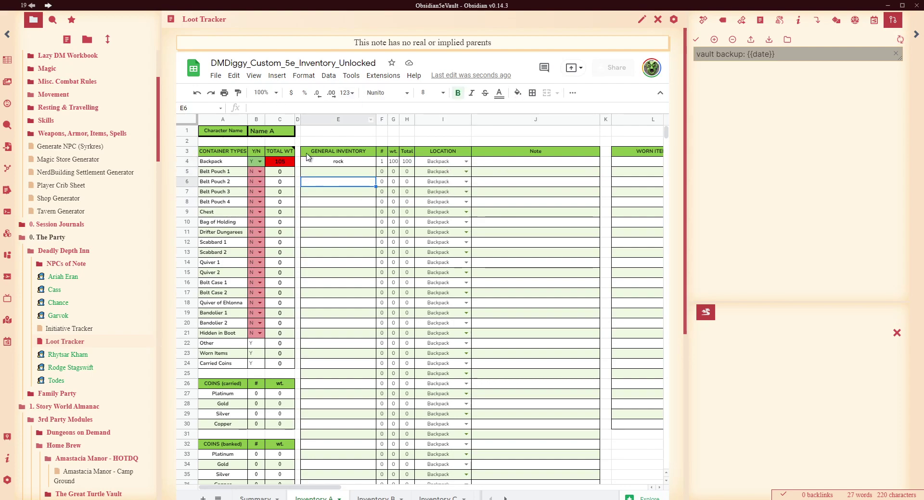
{"action": "scroll", "coordinate": [395, 448], "scroll_direction": "down", "scroll_amount": 2}
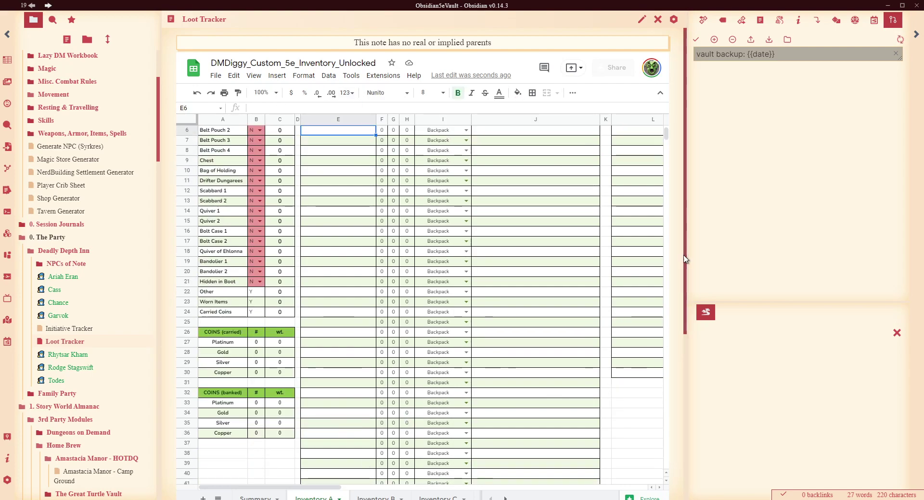
{"action": "scroll", "coordinate": [682, 310], "scroll_direction": "down", "scroll_amount": 2}
{"action": "scroll", "coordinate": [682, 311], "scroll_direction": "up", "scroll_amount": 2}
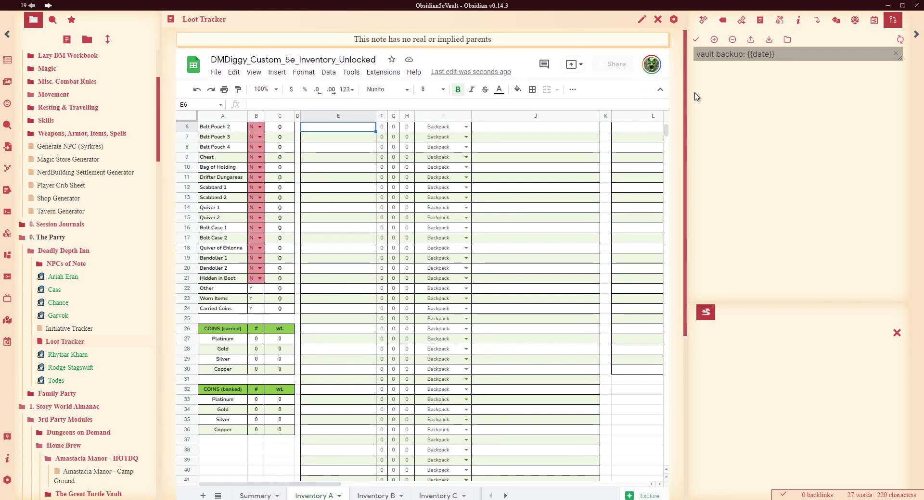
Inspect the iframe code's height value 950, switching between editing and reading view to check the embed.
{"action": "left_click", "coordinate": [642, 19]}
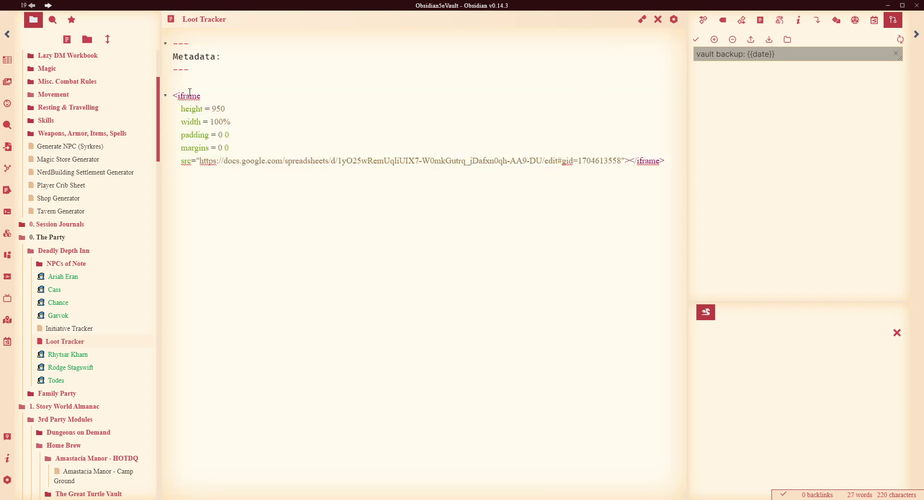
{"action": "left_click_drag", "start_coordinate": [226, 108], "coordinate": [212, 109]}
{"action": "left_click", "coordinate": [235, 113]}
{"action": "left_click", "coordinate": [639, 18]}
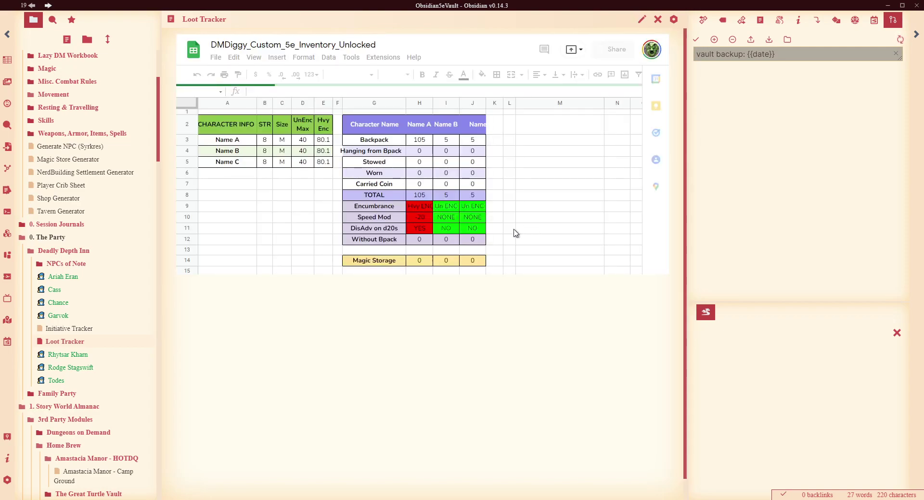
{"action": "left_click", "coordinate": [642, 19]}
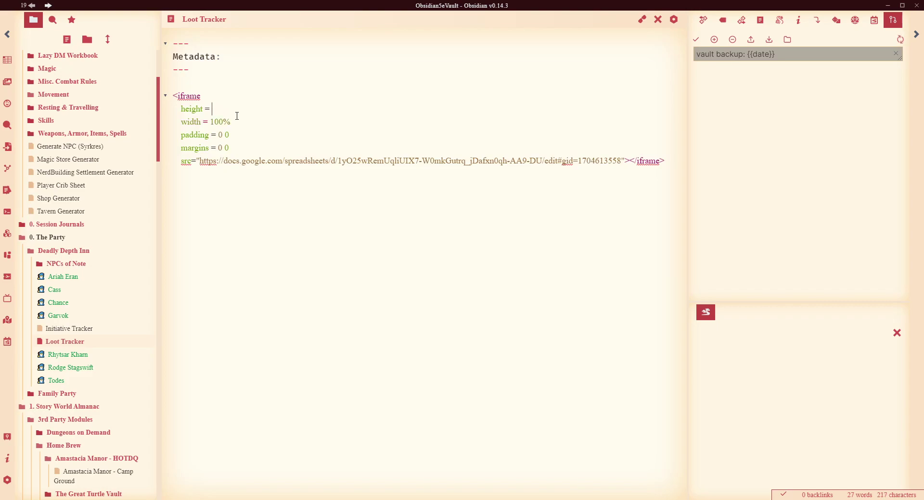
{"action": "left_click", "coordinate": [642, 20]}
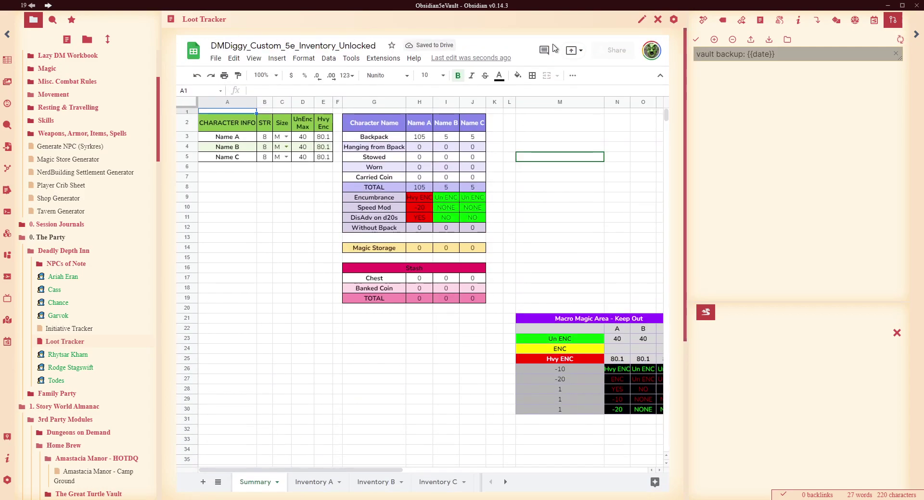
{"action": "left_click", "coordinate": [642, 19]}
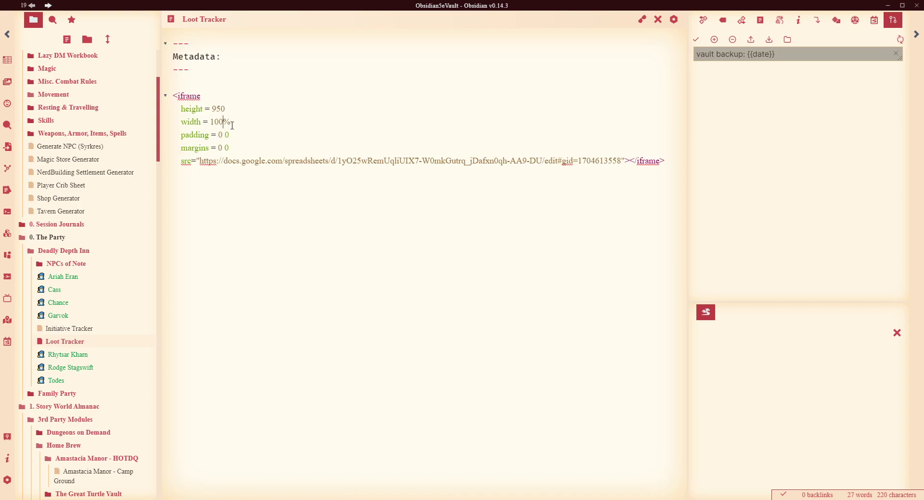
Trial-edit the iframe values with previews, finally deleting the 5 so padding reads 0 0.
{"action": "key", "text": "BackSpace"}
{"action": "key", "text": "BackSpace"}
{"action": "left_click", "coordinate": [642, 20]}
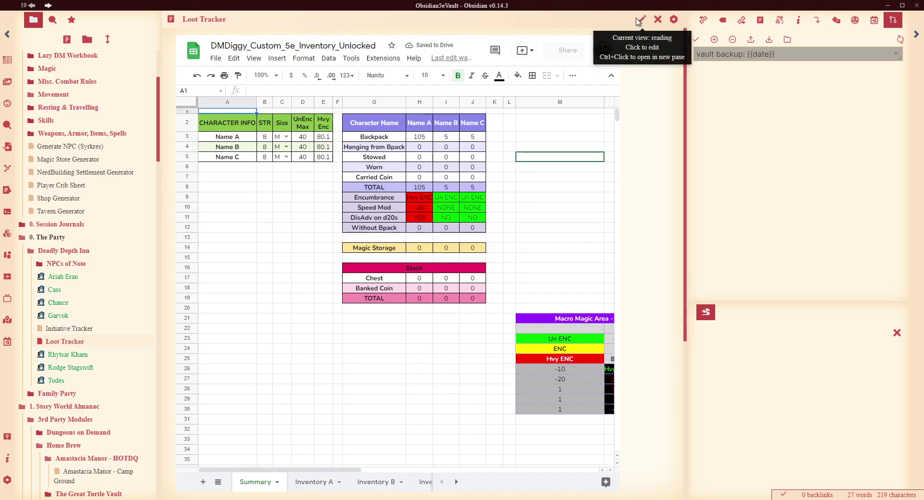
{"action": "left_click", "coordinate": [642, 19]}
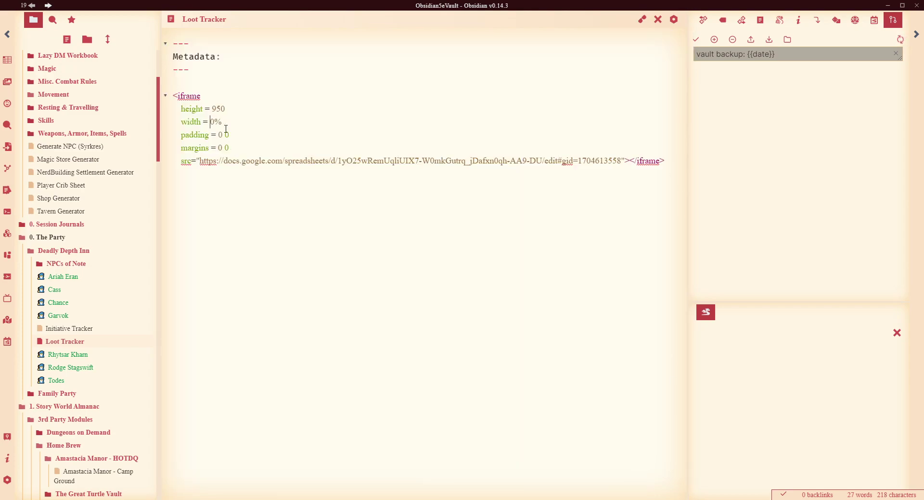
{"action": "left_click", "coordinate": [642, 19]}
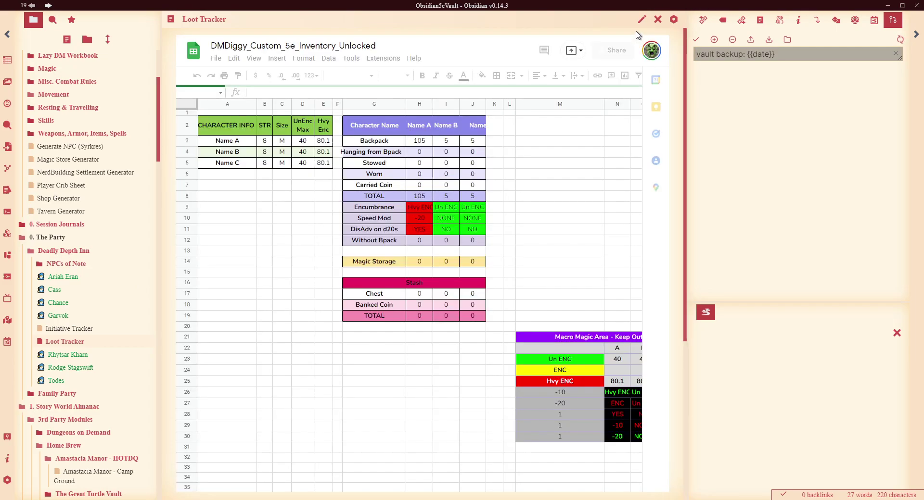
{"action": "left_click", "coordinate": [642, 20]}
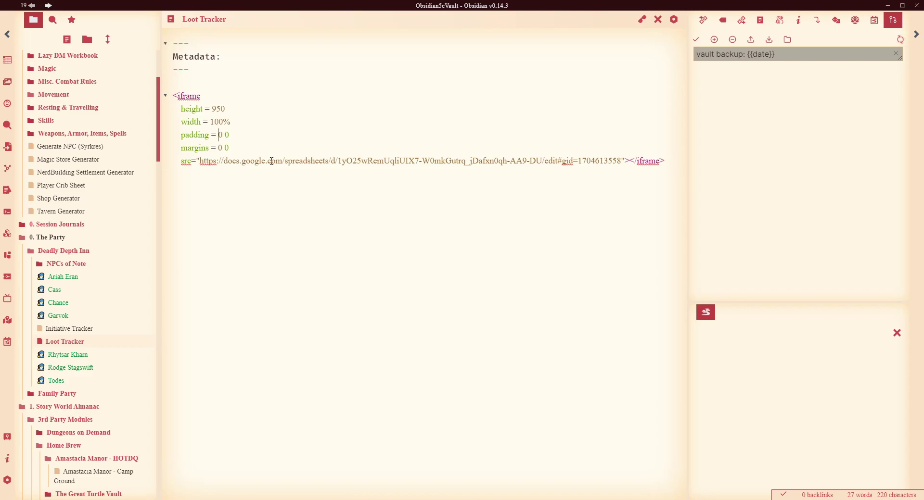
{"action": "left_click", "coordinate": [643, 20]}
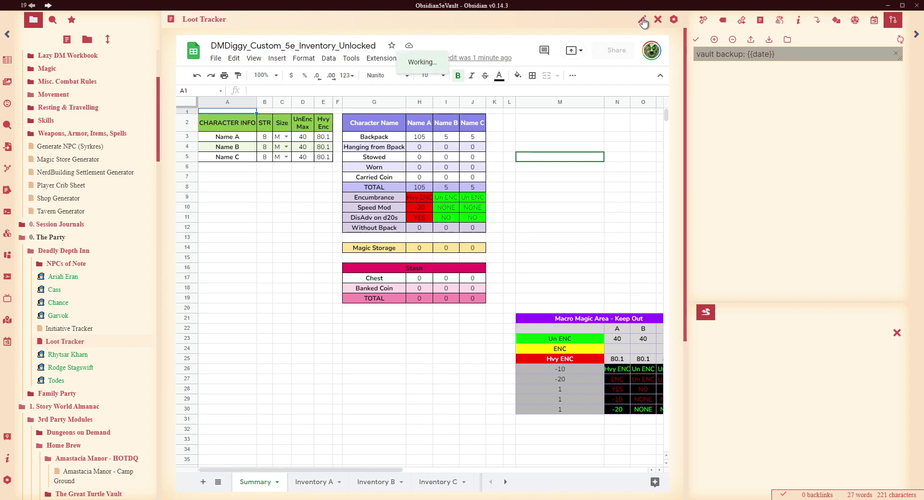
{"action": "left_click", "coordinate": [643, 21]}
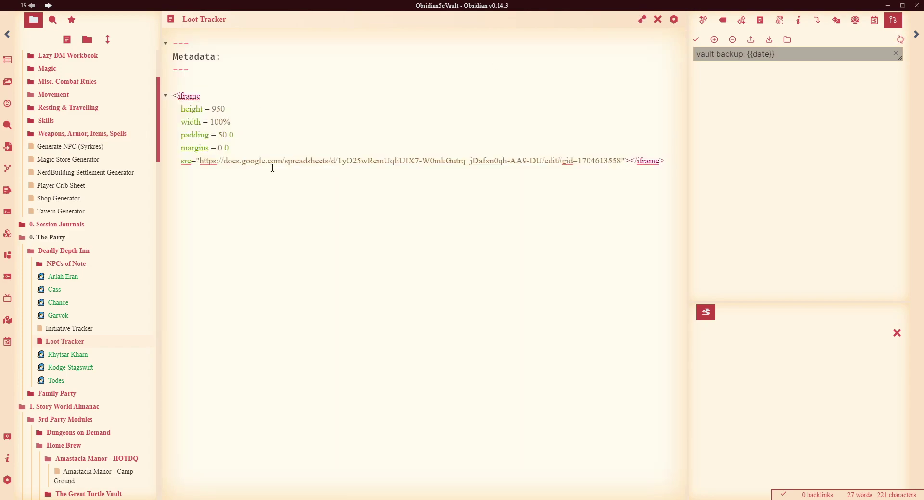
{"action": "key", "text": "BackSpace"}
Render the Loot Tracker note and test-select cells like H22:I31, C9 and I24 in the embedded sheet.
{"action": "left_click", "coordinate": [642, 20]}
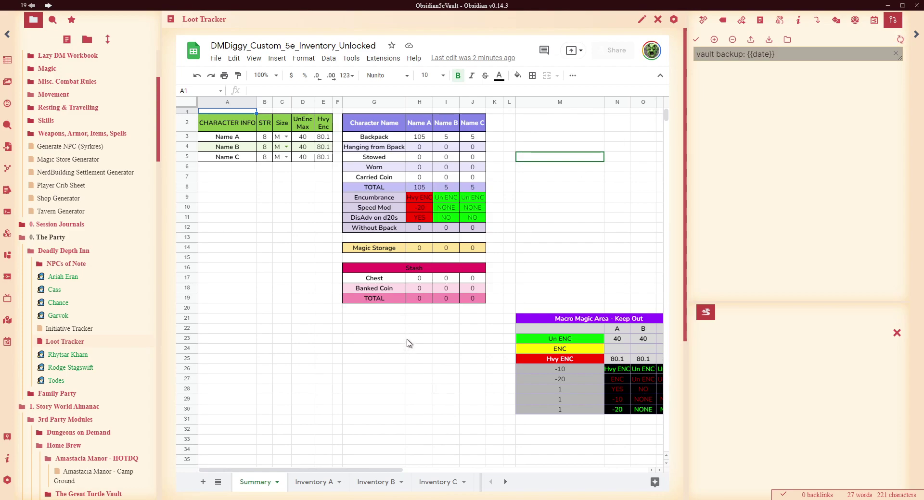
{"action": "left_click_drag", "start_coordinate": [415, 329], "coordinate": [444, 422]}
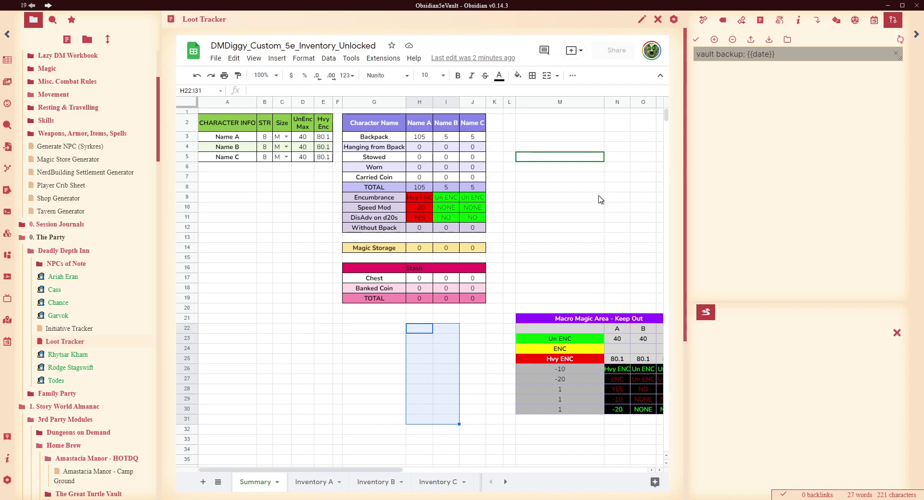
{"action": "left_click", "coordinate": [289, 216]}
{"action": "left_click", "coordinate": [286, 259]}
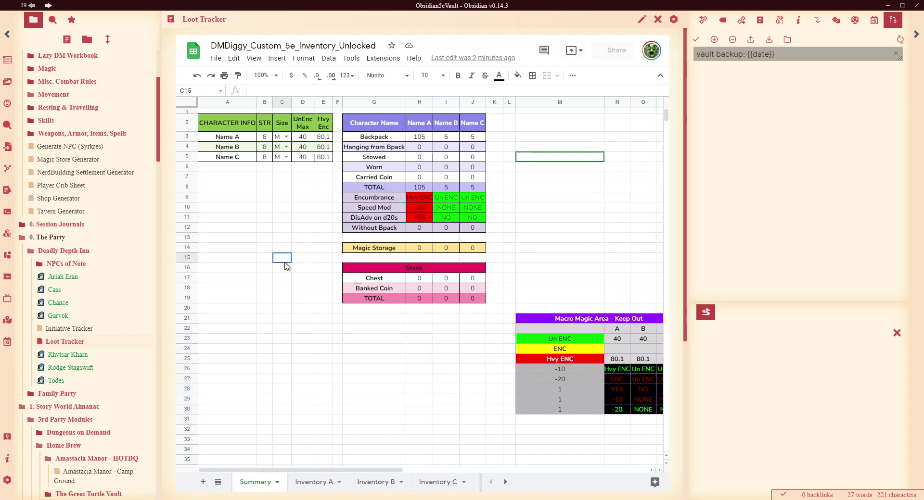
{"action": "left_click", "coordinate": [284, 197]}
{"action": "left_click", "coordinate": [288, 348], "text": "shift"}
{"action": "left_click", "coordinate": [447, 350]}
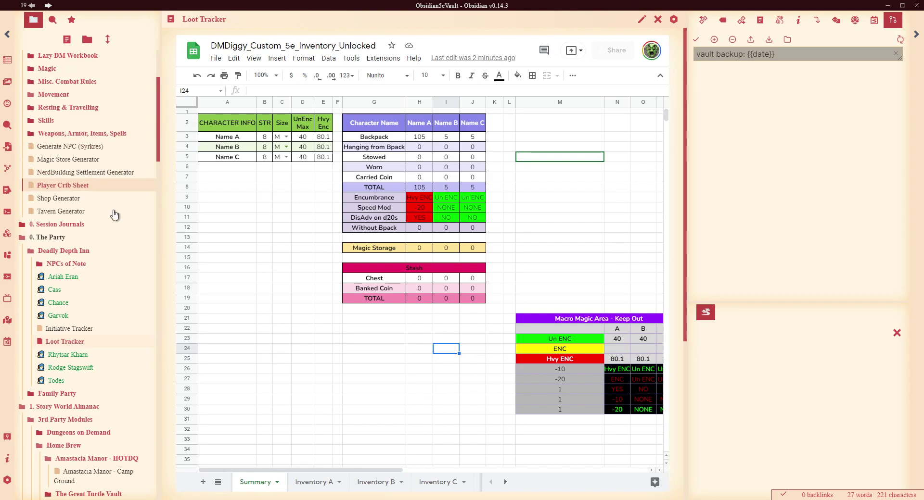
Open the Shop Generator card from the 0. DM Screen board and select its six generated items.
{"action": "scroll", "coordinate": [114, 125], "scroll_direction": "up", "scroll_amount": 3}
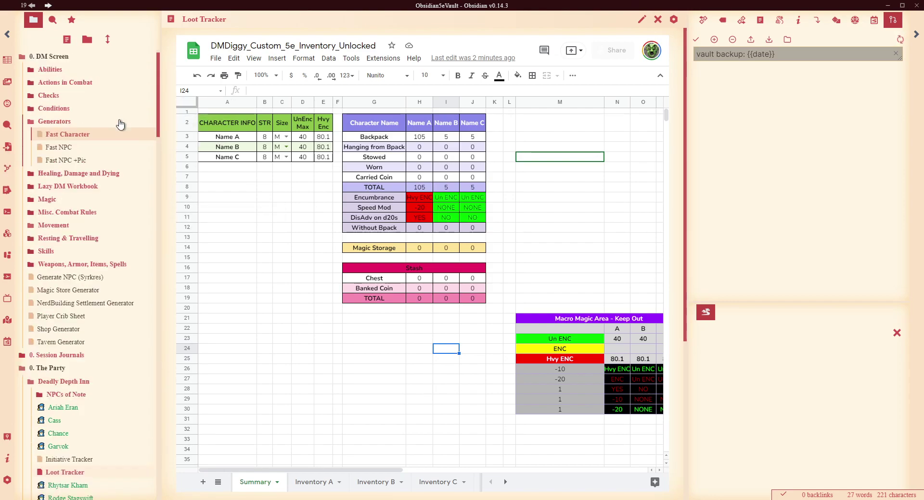
{"action": "left_click", "coordinate": [52, 71]}
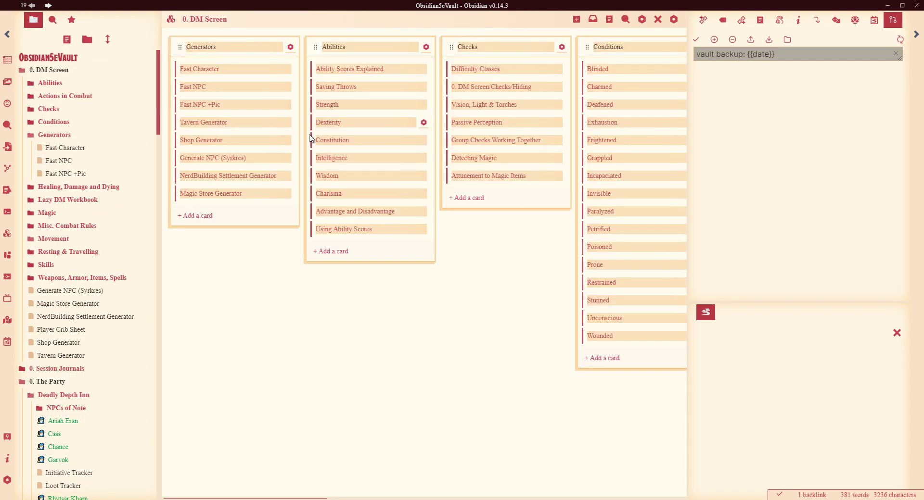
{"action": "left_click", "coordinate": [200, 140]}
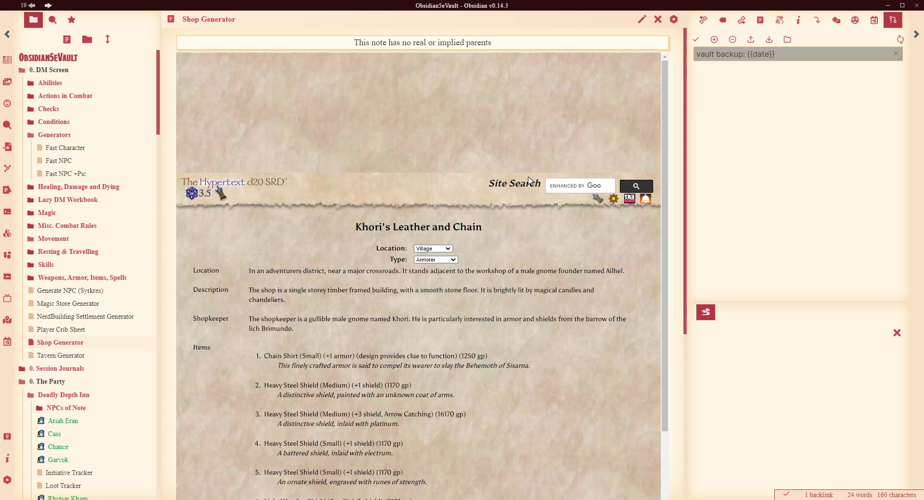
{"action": "scroll", "coordinate": [529, 180], "scroll_direction": "down", "scroll_amount": 2}
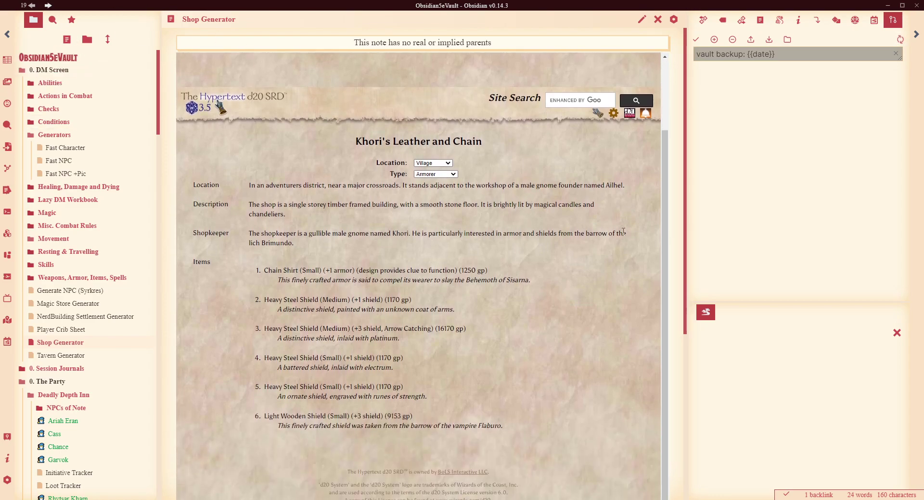
{"action": "scroll", "coordinate": [599, 288], "scroll_direction": "up", "scroll_amount": 2}
{"action": "scroll", "coordinate": [575, 277], "scroll_direction": "down", "scroll_amount": 2}
{"action": "left_click_drag", "start_coordinate": [511, 432], "coordinate": [254, 262]}
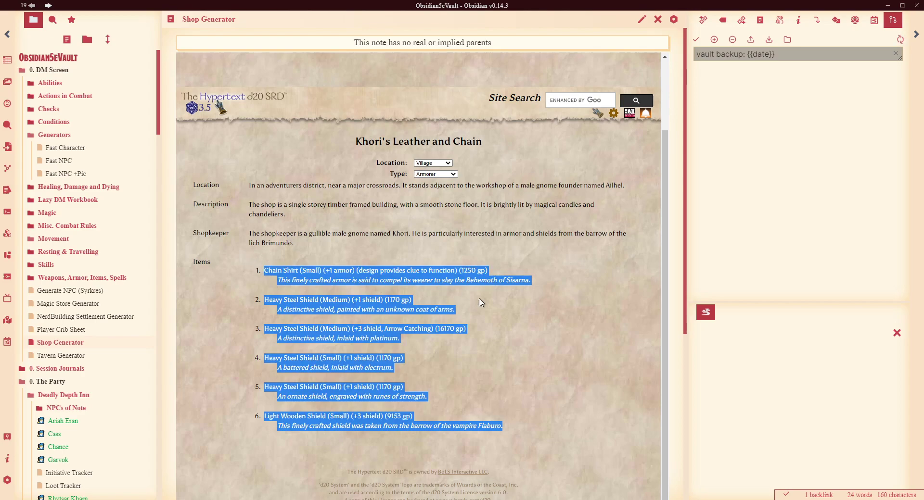
{"action": "left_click_drag", "start_coordinate": [512, 428], "coordinate": [241, 280]}
Open the NerdBuilding Settlement Generator from the board and generate a random settlement.
{"action": "left_click", "coordinate": [53, 82]}
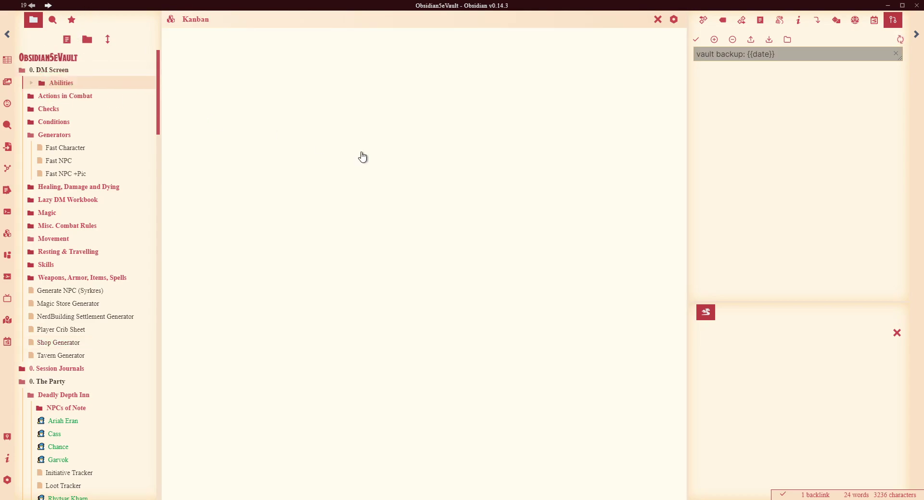
{"action": "left_click", "coordinate": [226, 187]}
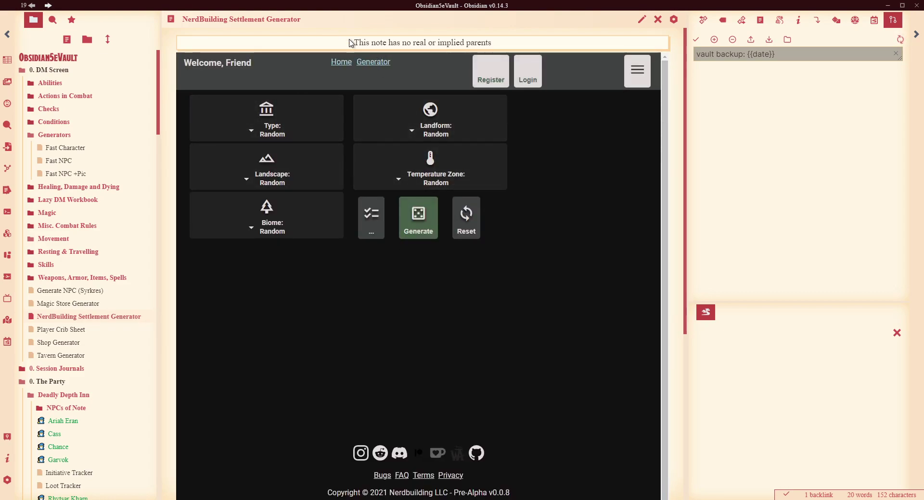
{"action": "left_click", "coordinate": [418, 216]}
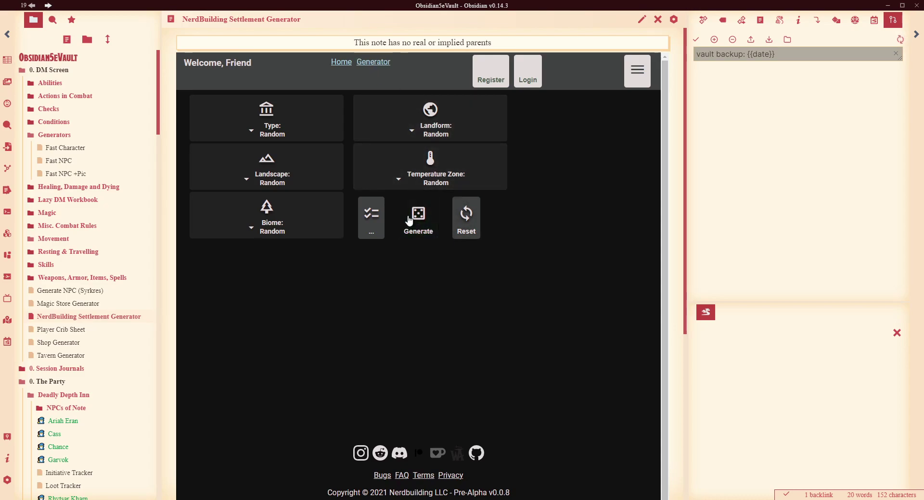
{"action": "scroll", "coordinate": [601, 250], "scroll_direction": "down", "scroll_amount": 5}
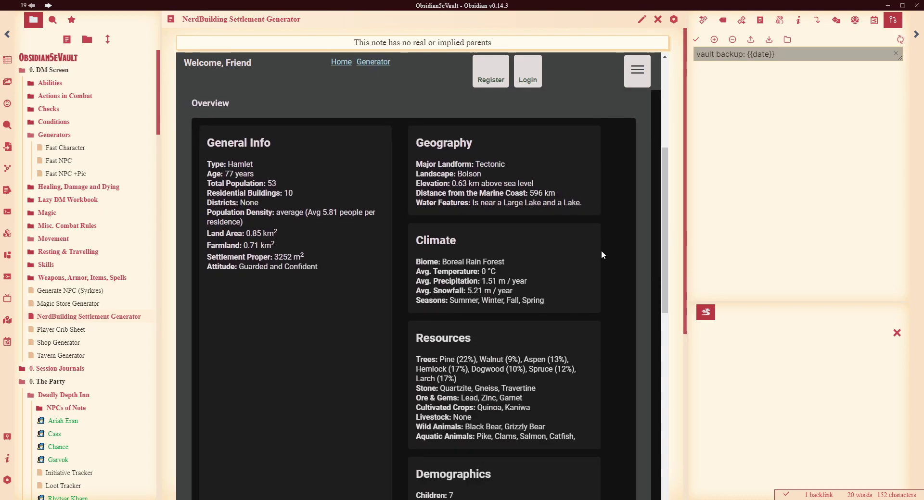
{"action": "scroll", "coordinate": [505, 159], "scroll_direction": "up", "scroll_amount": 2}
Review the generated settlement's Export options.
{"action": "left_click", "coordinate": [522, 166]}
{"action": "scroll", "coordinate": [578, 273], "scroll_direction": "down", "scroll_amount": 1}
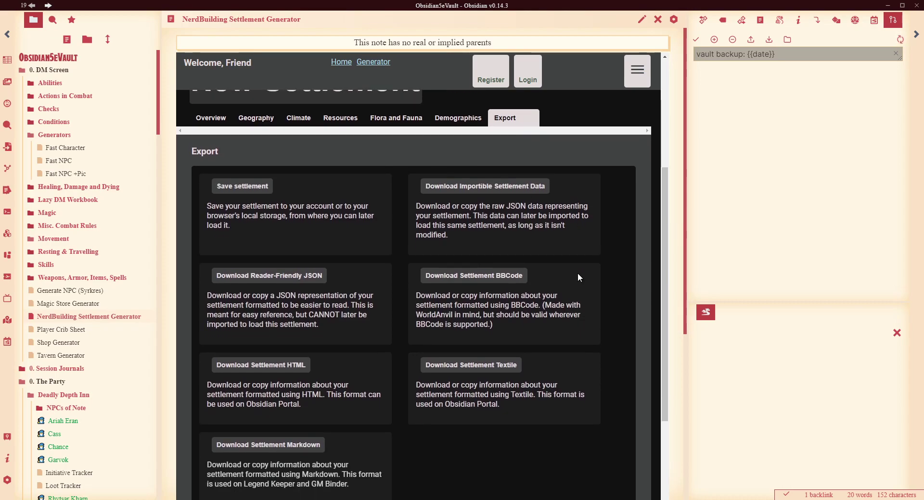
{"action": "scroll", "coordinate": [304, 249], "scroll_direction": "down", "scroll_amount": 1}
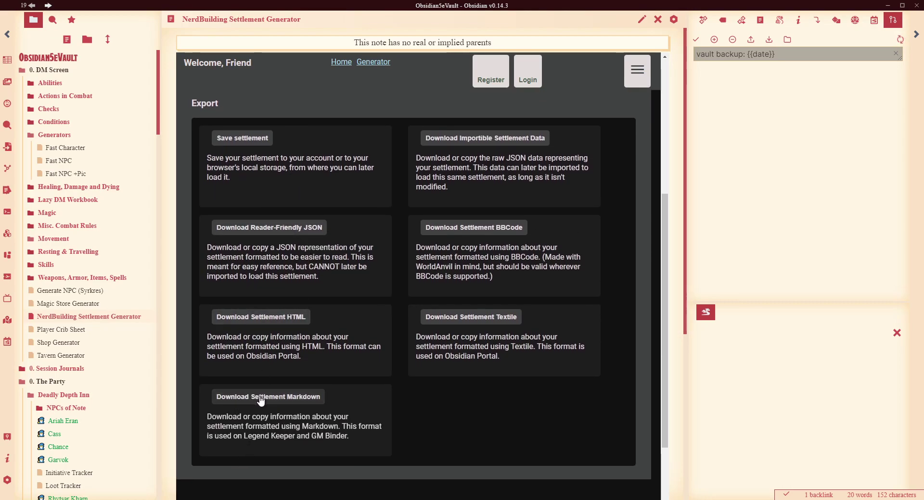
{"action": "scroll", "coordinate": [412, 327], "scroll_direction": "up", "scroll_amount": 3}
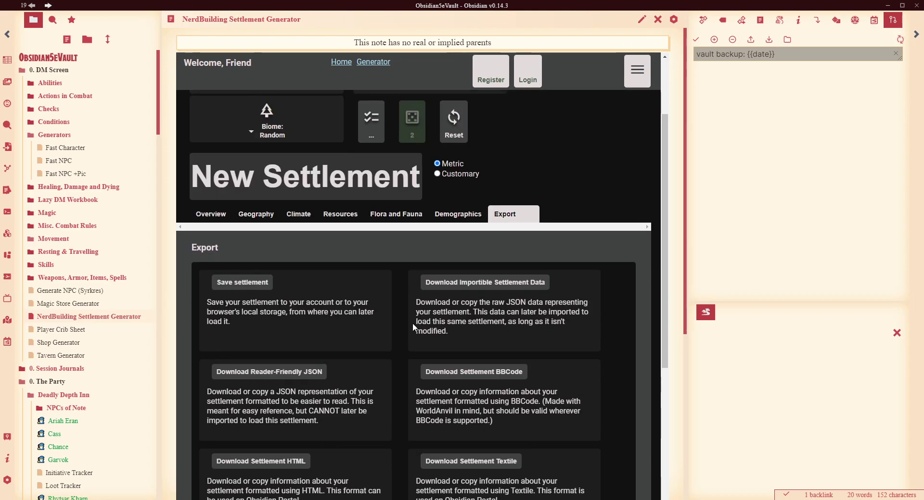
{"action": "scroll", "coordinate": [412, 327], "scroll_direction": "up", "scroll_amount": 2}
{"action": "scroll", "coordinate": [418, 332], "scroll_direction": "down", "scroll_amount": 7}
{"action": "scroll", "coordinate": [438, 303], "scroll_direction": "up", "scroll_amount": 7}
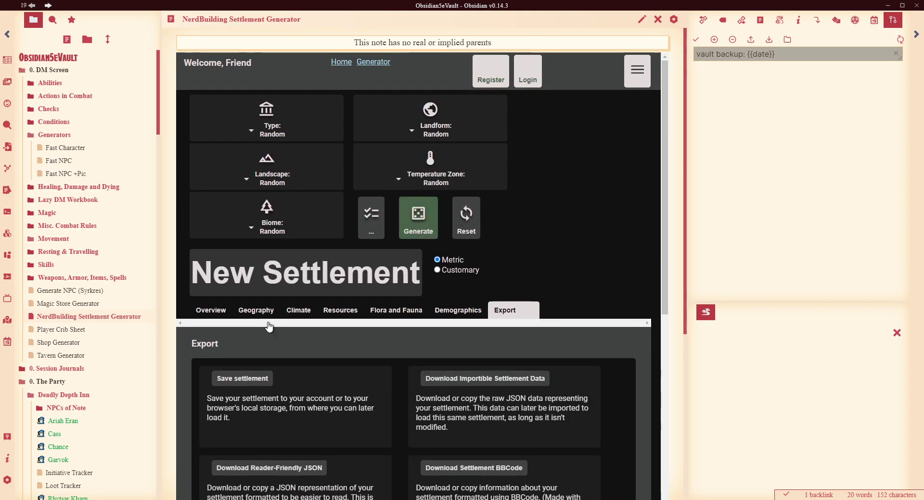
Browse the settlement's Overview, Climate, Resources and Flora tabs, then open the Fast Character note.
{"action": "left_click", "coordinate": [210, 310]}
{"action": "scroll", "coordinate": [290, 190], "scroll_direction": "down", "scroll_amount": 6}
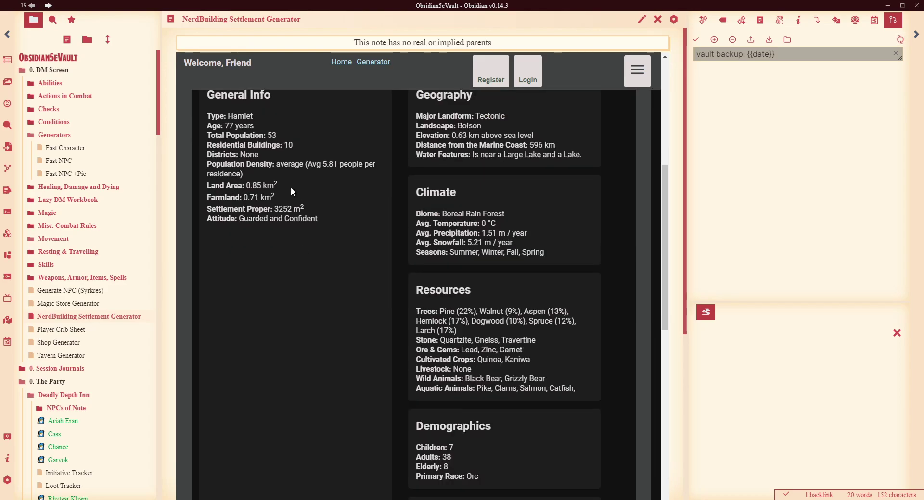
{"action": "scroll", "coordinate": [291, 190], "scroll_direction": "up", "scroll_amount": 3}
{"action": "left_click", "coordinate": [320, 169]}
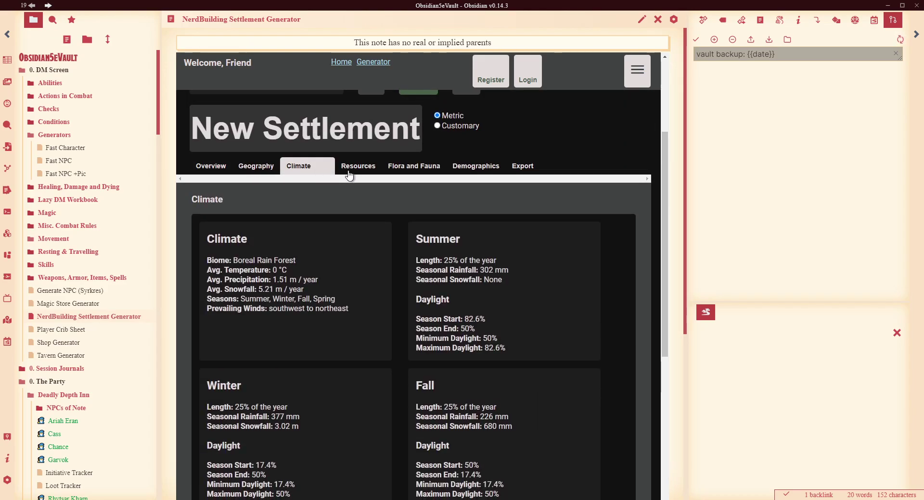
{"action": "left_click", "coordinate": [366, 167]}
{"action": "left_click", "coordinate": [424, 166]}
{"action": "scroll", "coordinate": [614, 232], "scroll_direction": "up", "scroll_amount": 1}
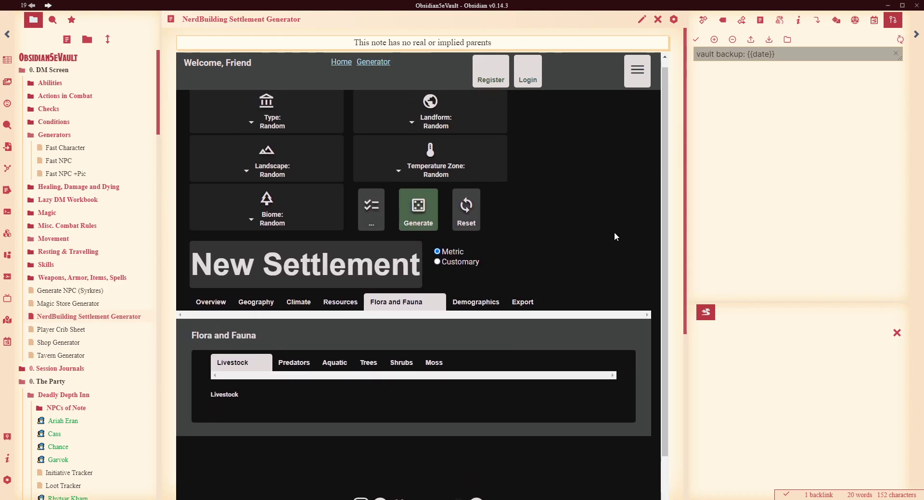
{"action": "scroll", "coordinate": [614, 232], "scroll_direction": "up", "scroll_amount": 1}
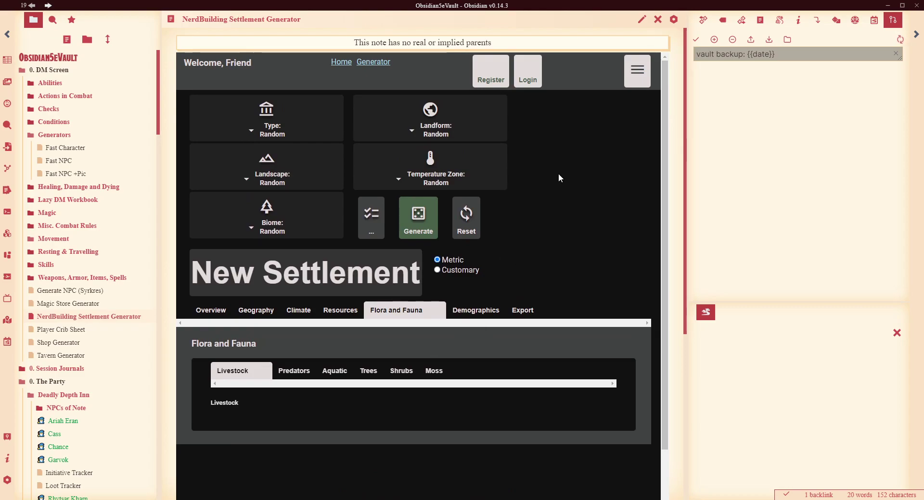
{"action": "left_click", "coordinate": [66, 147]}
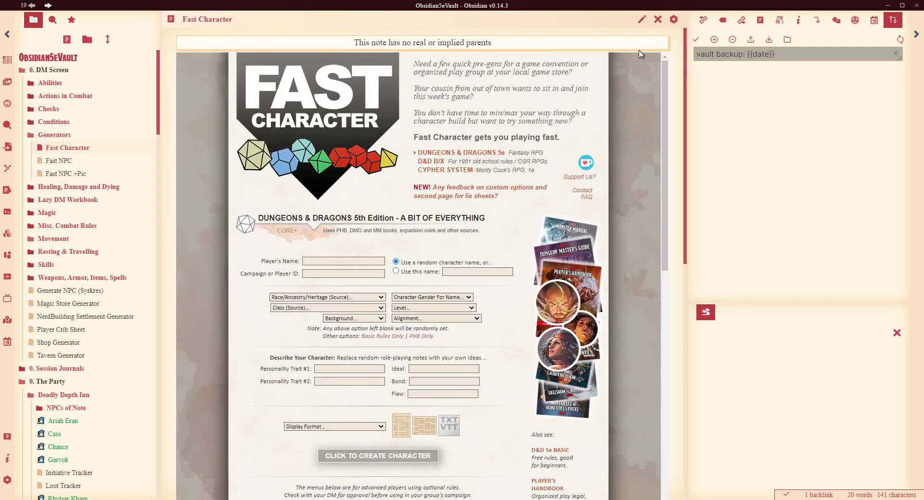
{"action": "left_click", "coordinate": [640, 19]}
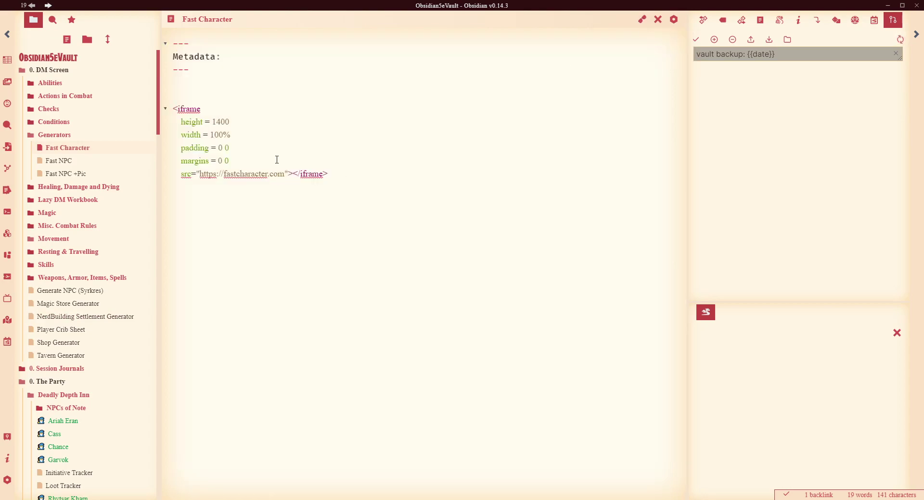
{"action": "left_click_drag", "start_coordinate": [344, 179], "coordinate": [201, 110]}
{"action": "left_click", "coordinate": [340, 222]}
{"action": "left_click_drag", "start_coordinate": [335, 178], "coordinate": [144, 108]}
{"action": "left_click", "coordinate": [421, 173]}
{"action": "left_click_drag", "start_coordinate": [173, 106], "coordinate": [182, 106]}
{"action": "left_click_drag", "start_coordinate": [336, 177], "coordinate": [162, 109]}
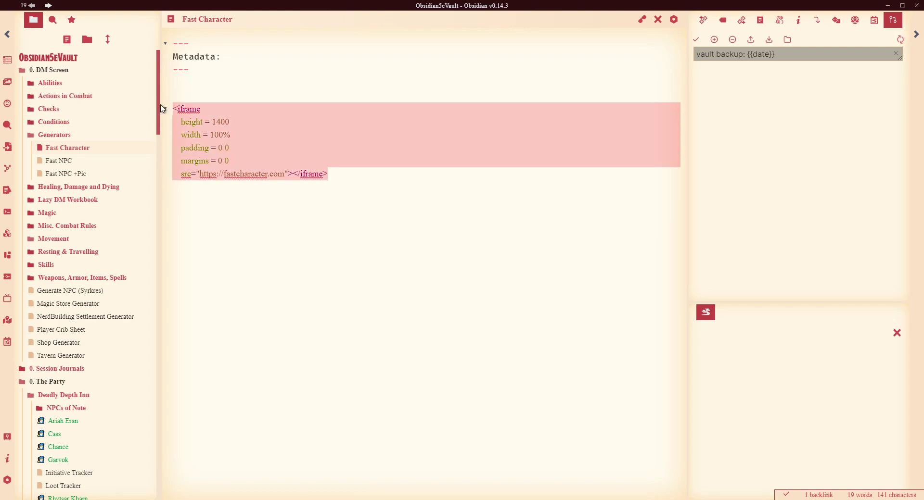
{"action": "left_click", "coordinate": [473, 204]}
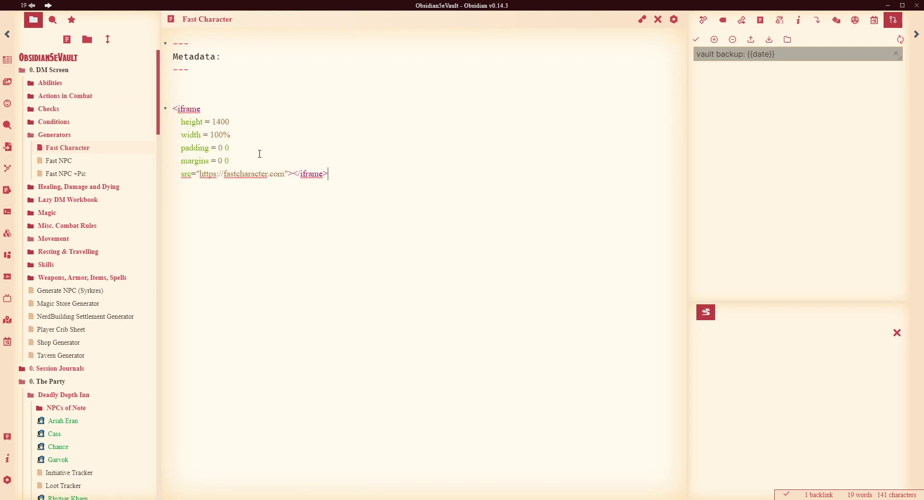
{"action": "mouse_move", "coordinate": [201, 175]}
{"action": "left_mouse_down"}
{"action": "mouse_move", "coordinate": [326, 174]}
{"action": "mouse_move", "coordinate": [283, 172]}
{"action": "mouse_move", "coordinate": [130, 103]}
{"action": "mouse_move", "coordinate": [283, 188]}
{"action": "mouse_move", "coordinate": [273, 174]}
{"action": "mouse_move", "coordinate": [199, 169]}
{"action": "left_mouse_up"}
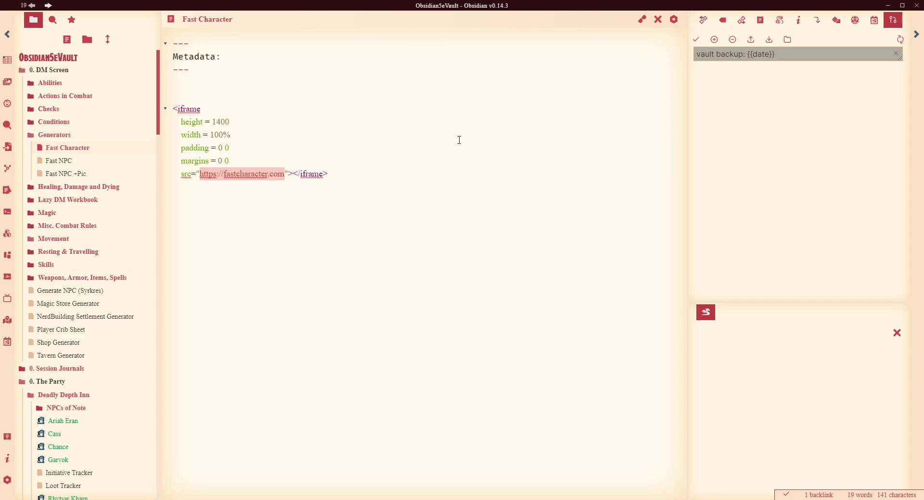
{"action": "left_click", "coordinate": [642, 20]}
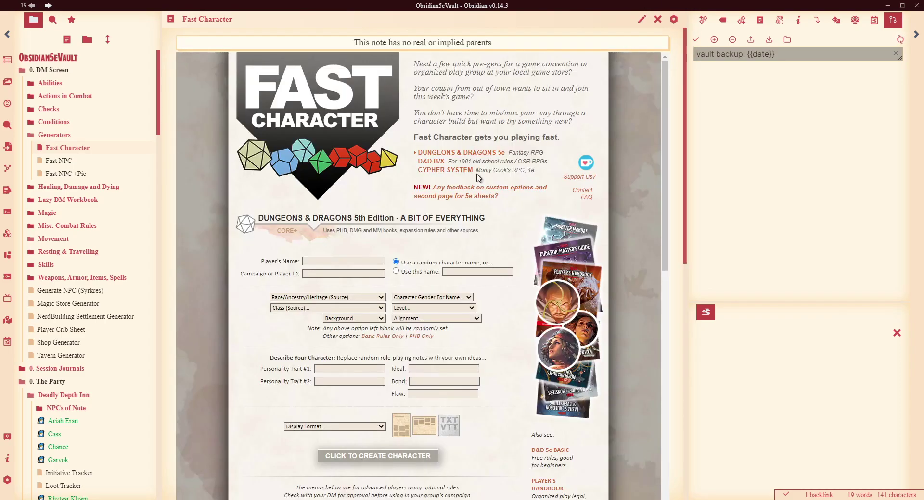